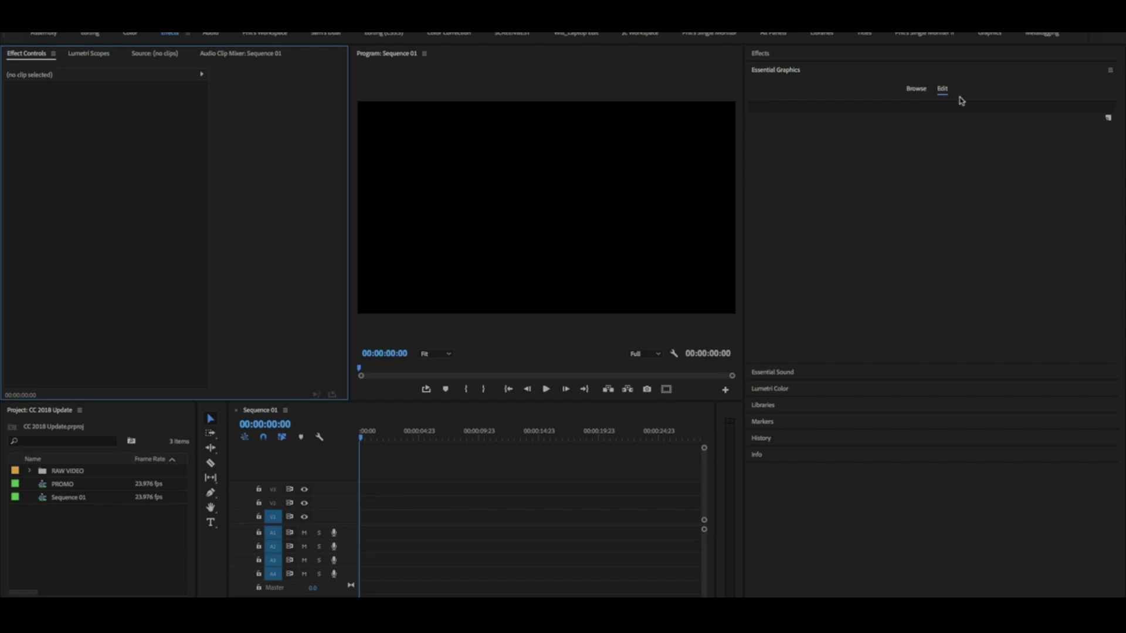
Browse the Essential Graphics templates, enlarge the template list and open the [AE] Sports Package folder
left_click(915, 90)
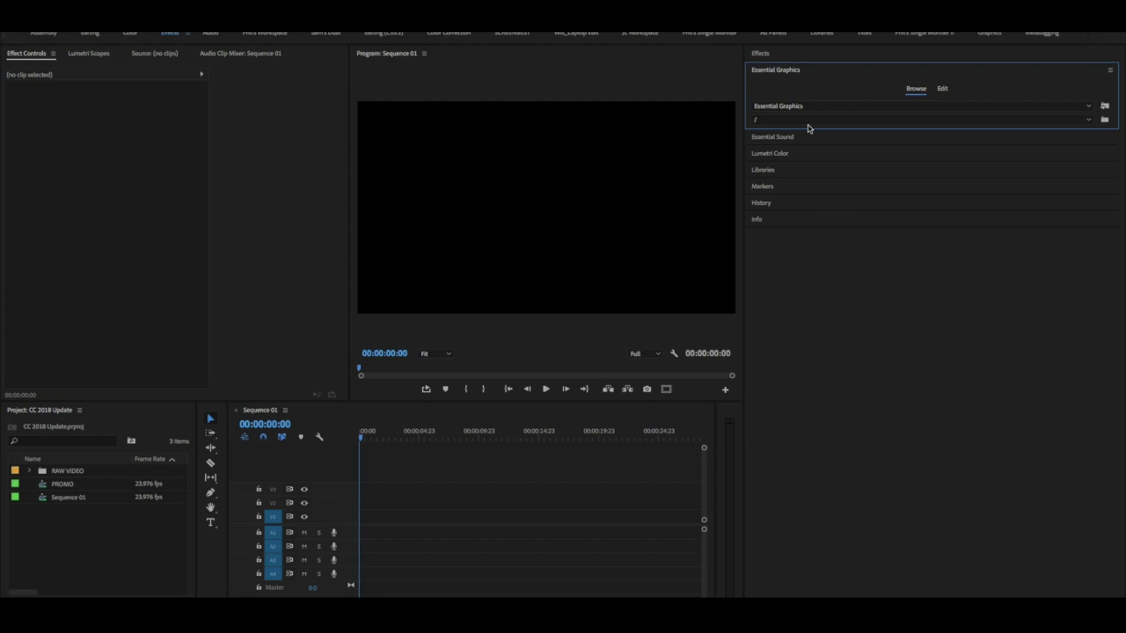
left_click_drag(809, 128, 836, 487)
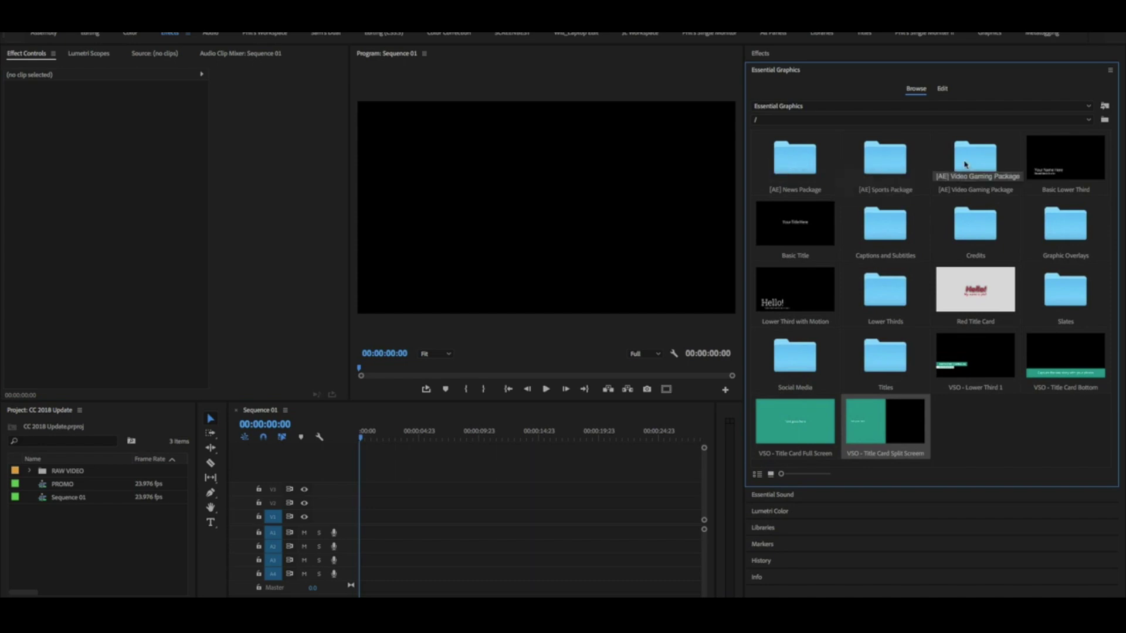
double_click(906, 169)
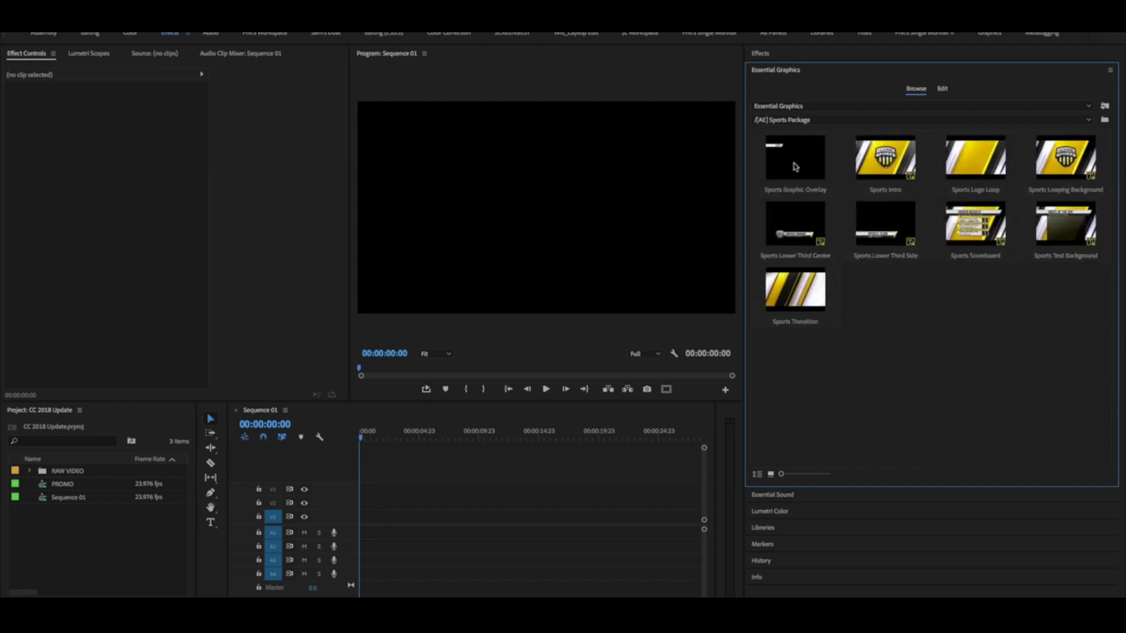
Place the Sports Lower Third Side template at the start of track V2, accept the font substitution and select the clip
left_click_drag(877, 248, 363, 511)
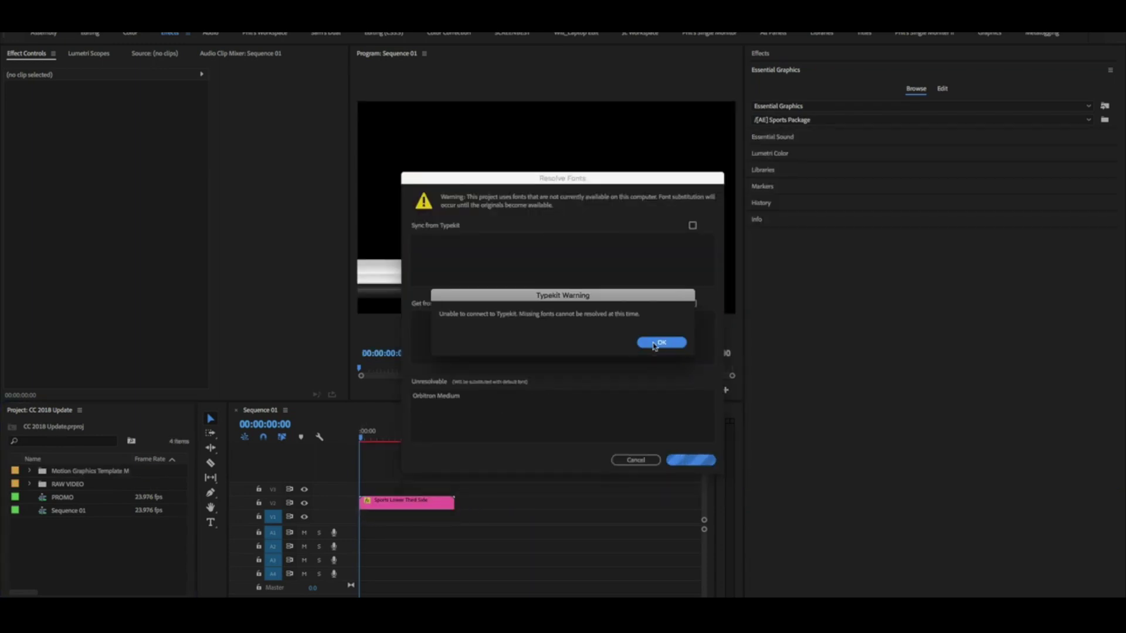
left_click(655, 345)
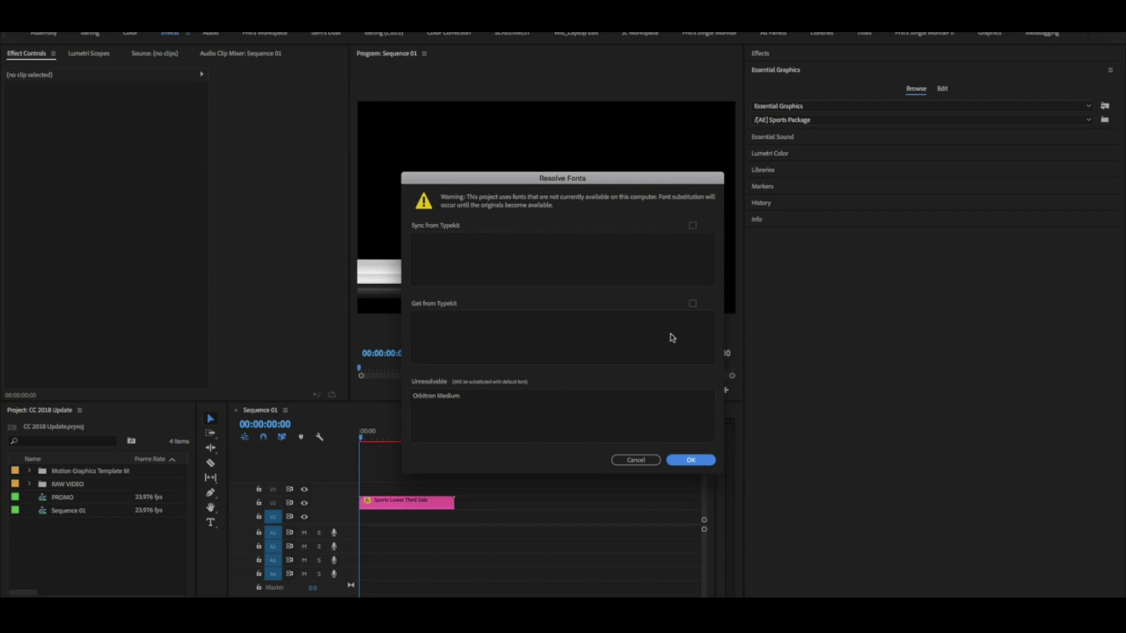
left_click(692, 460)
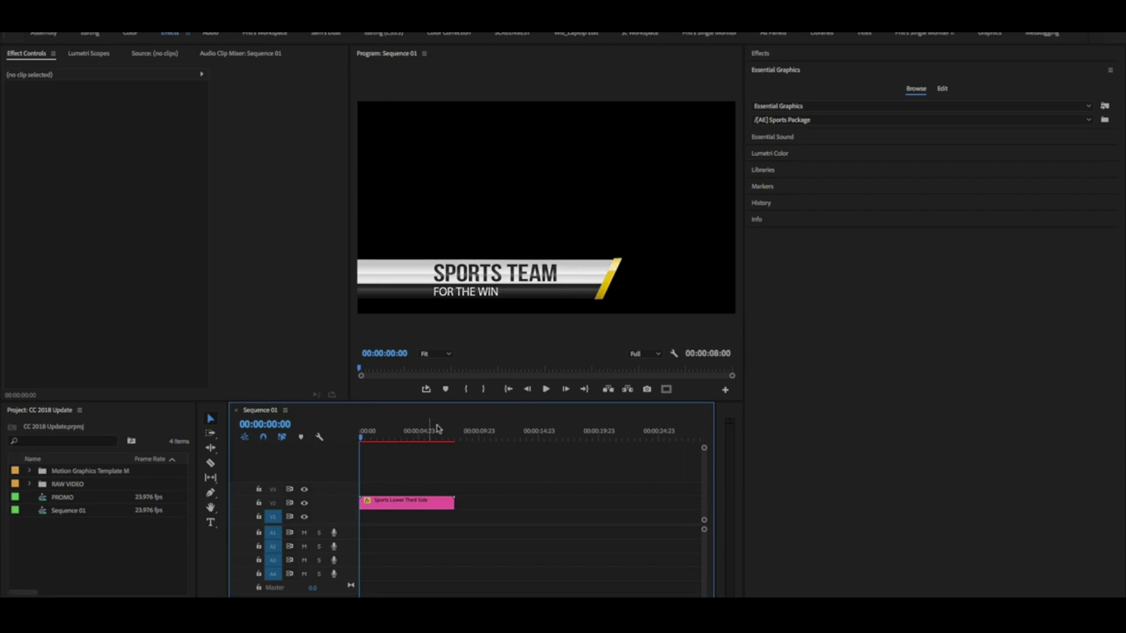
left_click(409, 504)
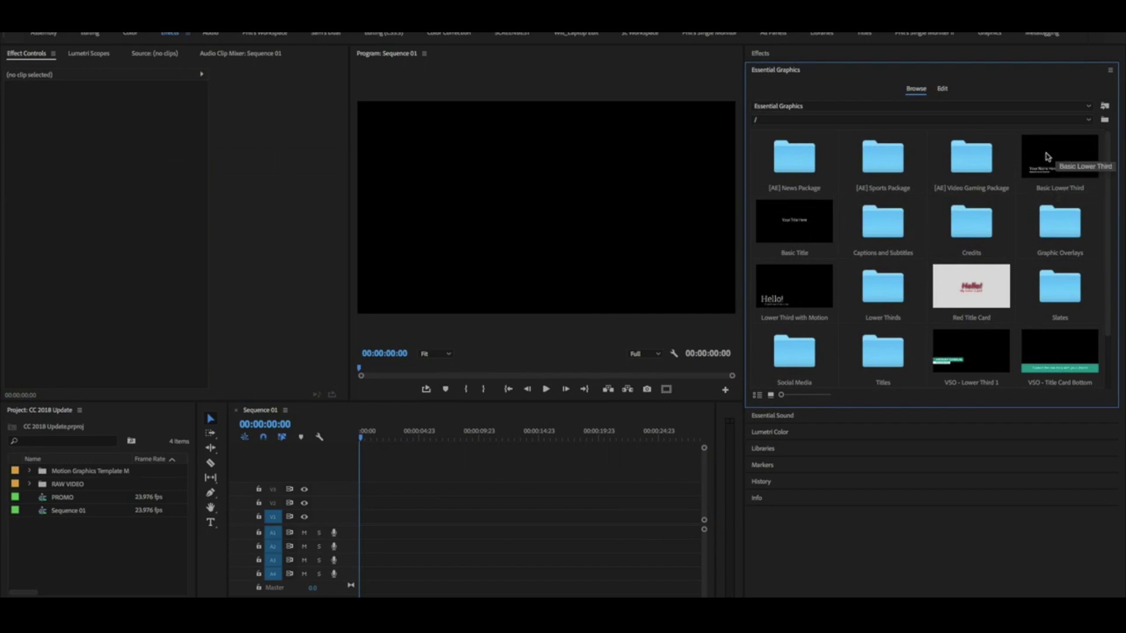
Place the Basic Lower Third template at the start of track V2 and select its clip at 00:00:02:05 for editing
left_click_drag(1041, 169, 346, 512)
left_click(385, 440)
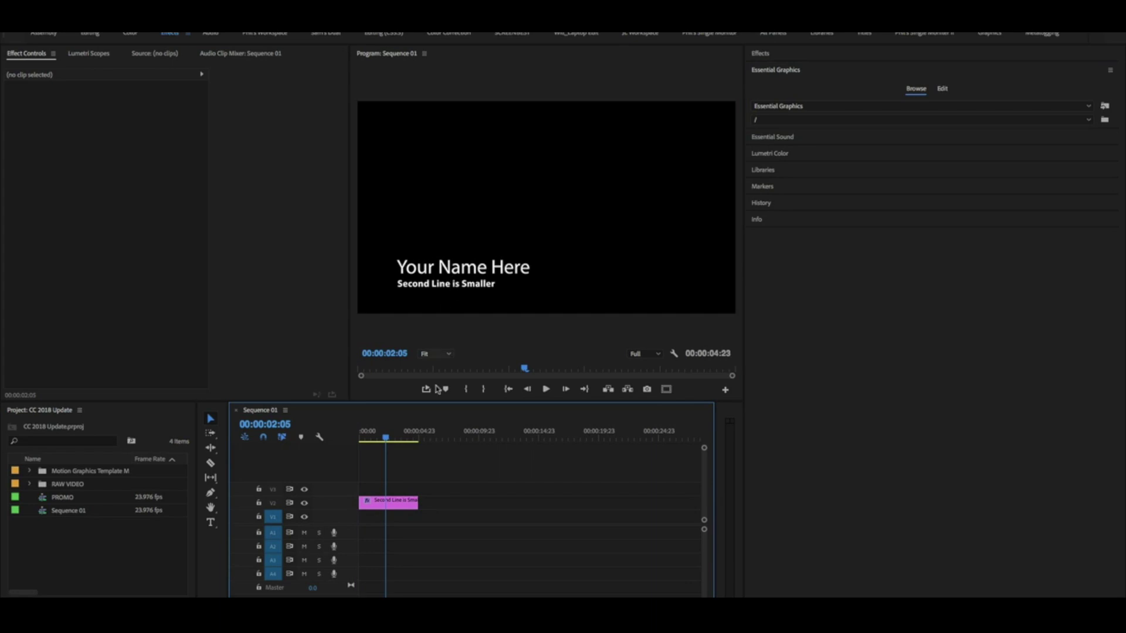
left_click(392, 505)
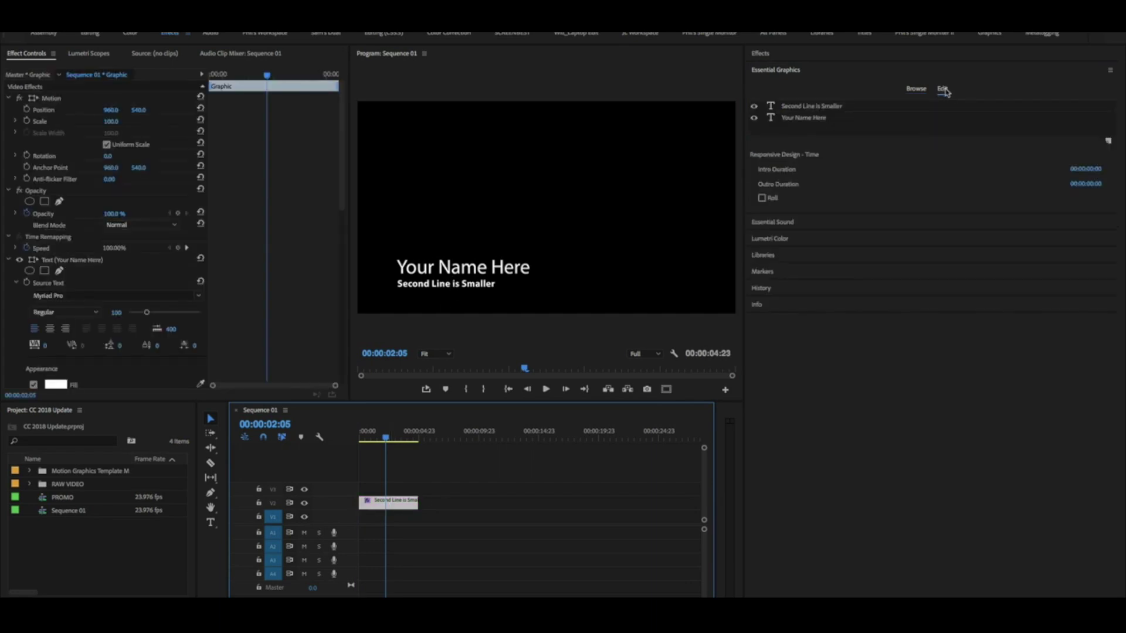
Try moving the "Your Name Here" and "Second Line is Smaller" text layers separately, and undo both moves
left_click_drag(598, 215, 383, 311)
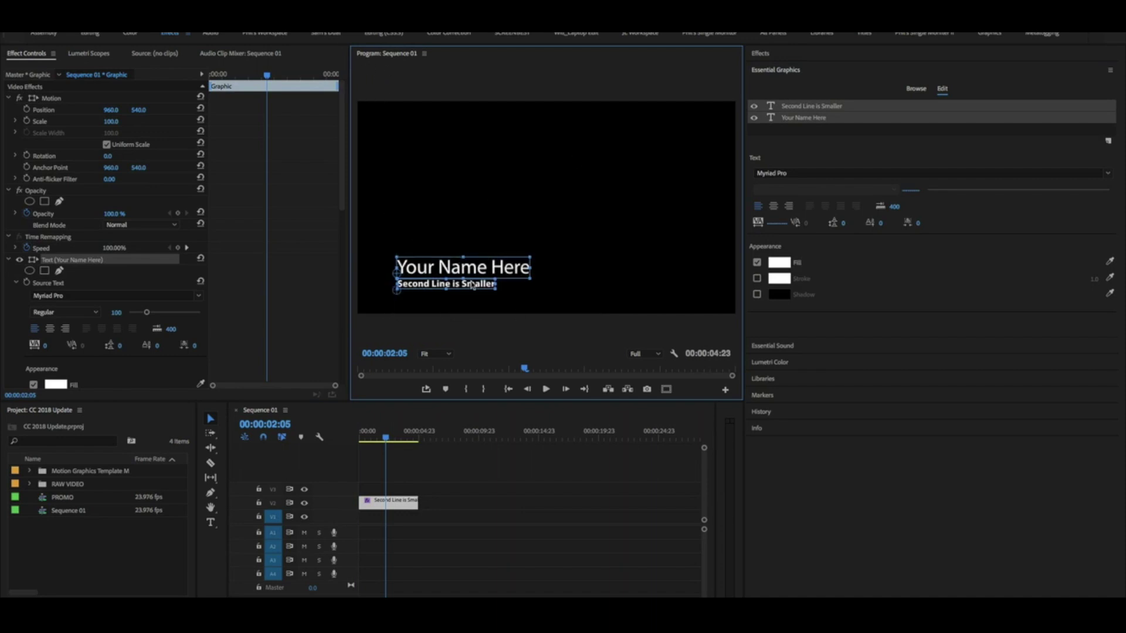
left_click(540, 237)
left_click_drag(496, 274, 583, 240)
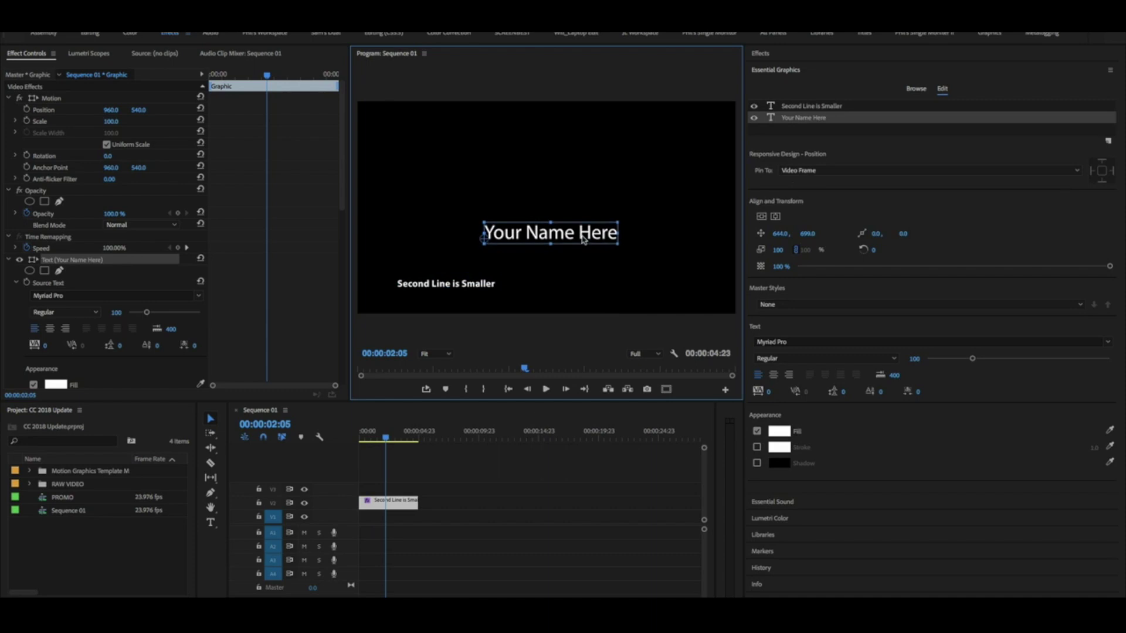
left_click_drag(440, 286, 563, 264)
key("ctrl+z")
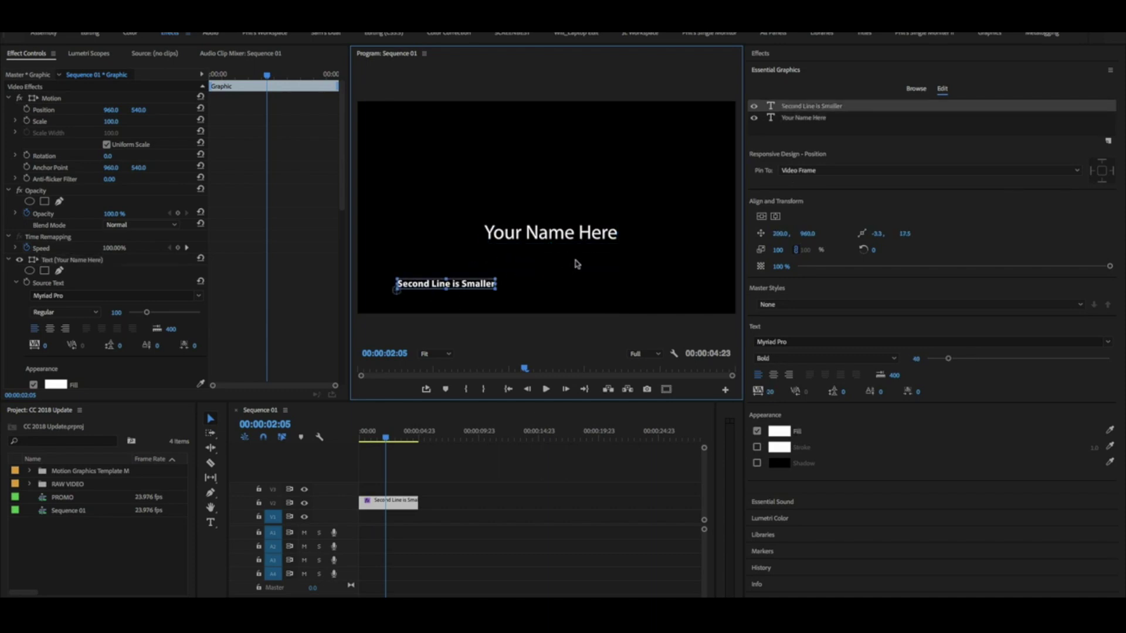
key("ctrl+z")
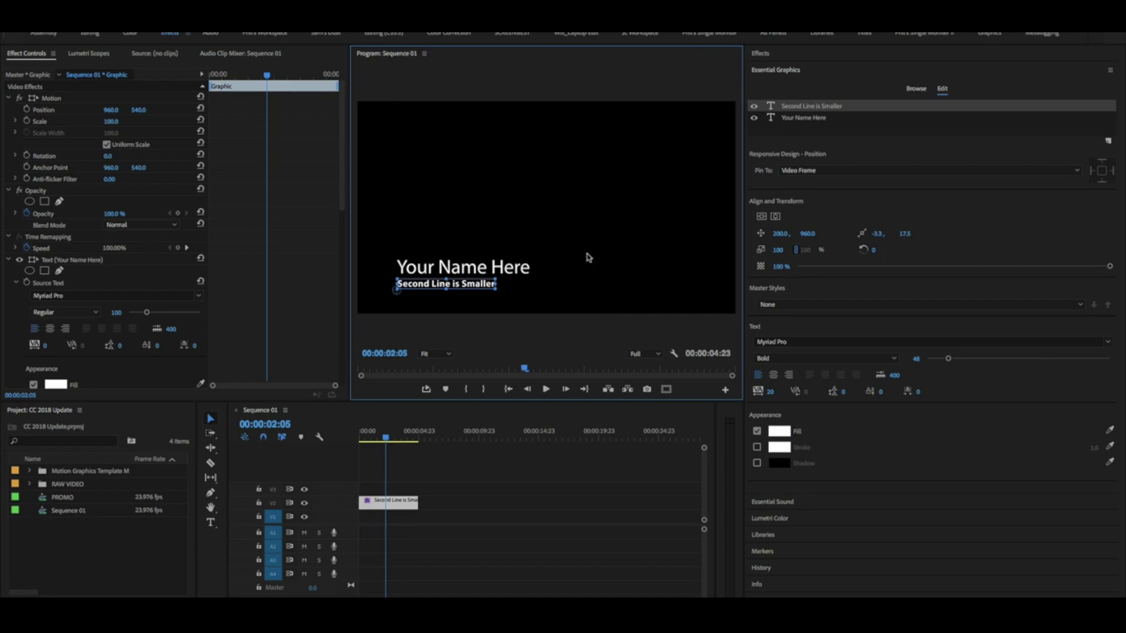
left_click_drag(527, 251, 418, 295)
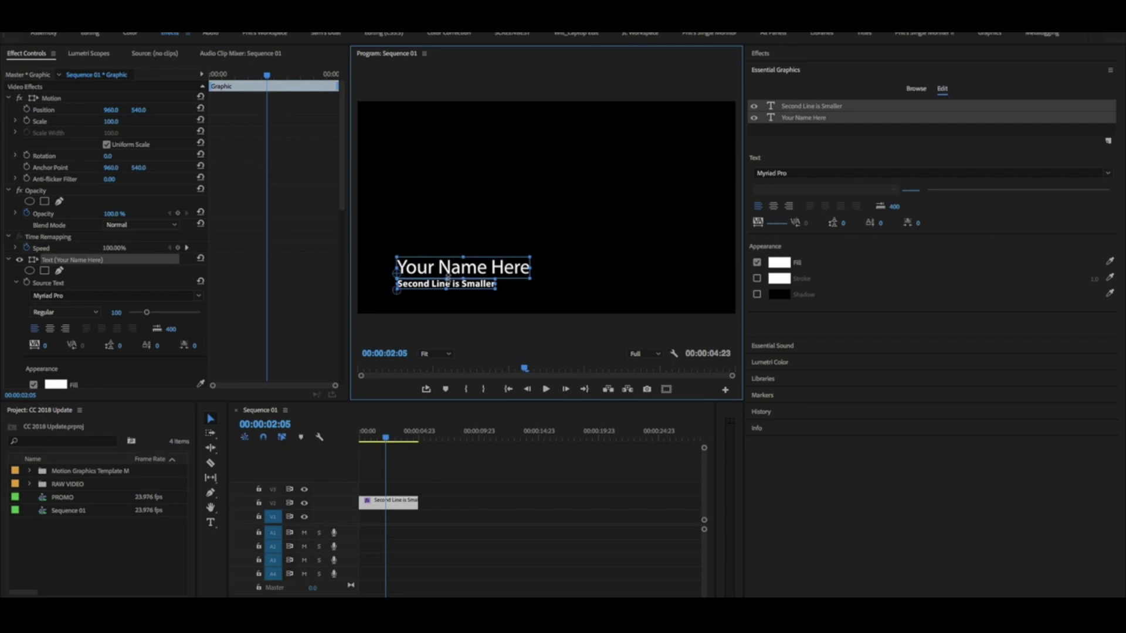
left_click_drag(551, 237, 395, 305)
left_click_drag(575, 219, 387, 322)
mouse_move(444, 253)
left_mouse_down()
mouse_move(538, 209)
mouse_move(439, 274)
mouse_move(455, 252)
left_mouse_up()
left_click(482, 312)
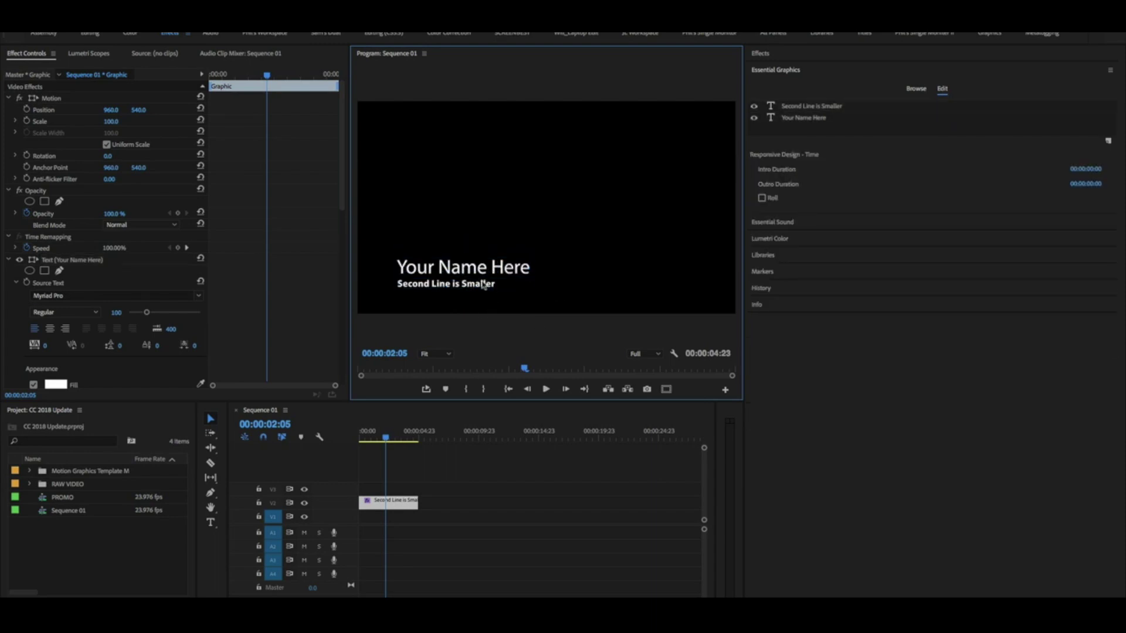
Pin the "Second Line is Smaller" text layer to the "Your Name Here" layer on all four edges
left_click(483, 285)
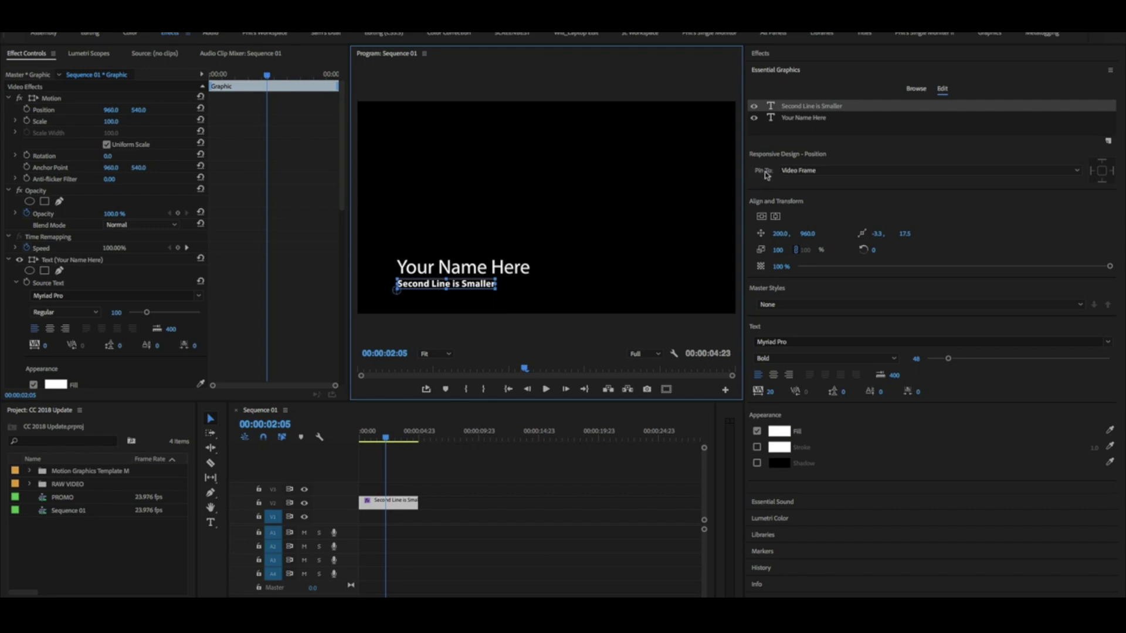
left_click(804, 171)
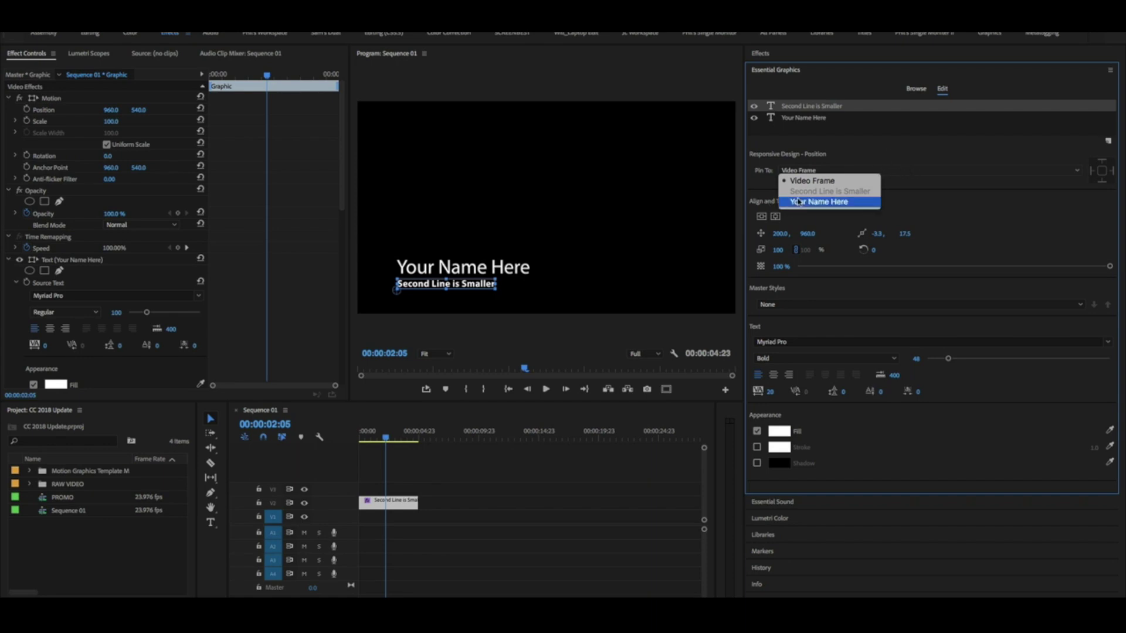
left_click(823, 203)
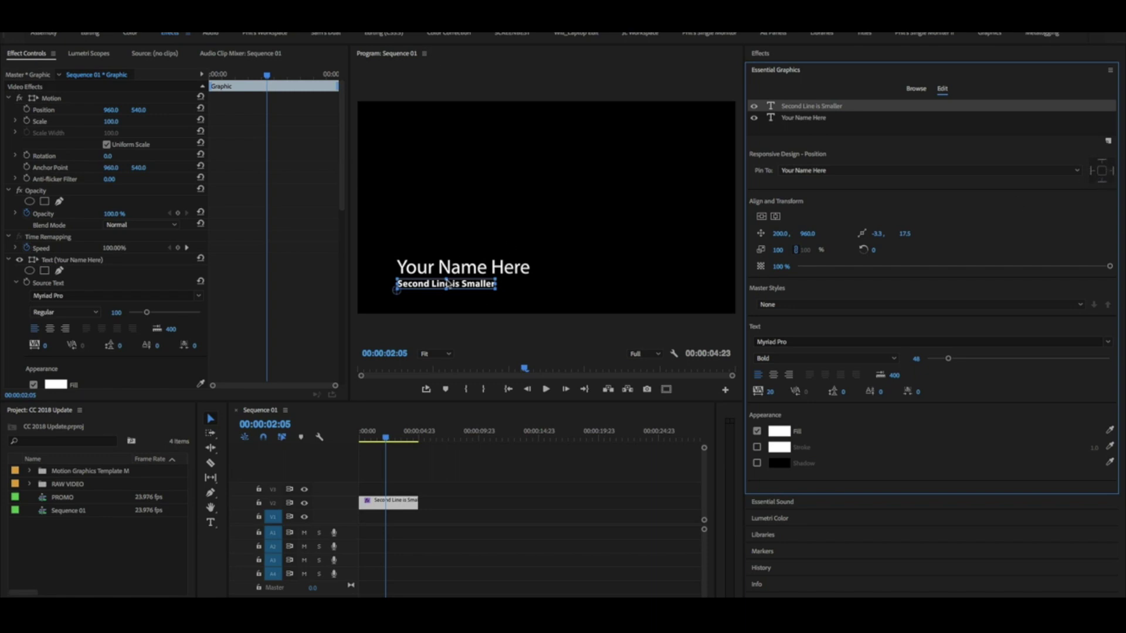
left_click(1103, 171)
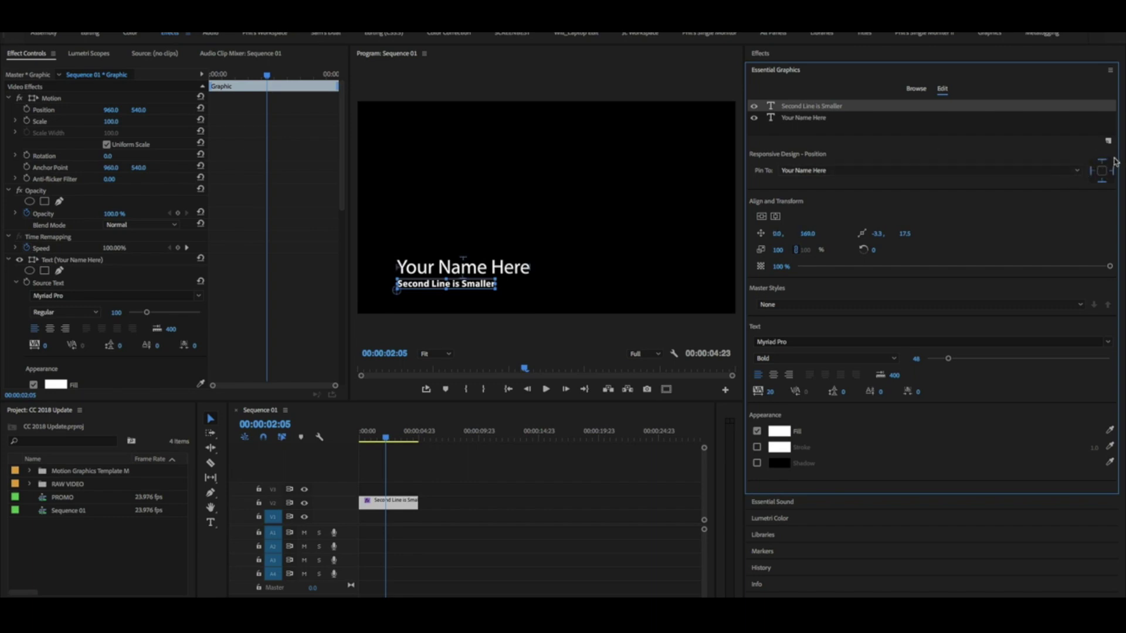
Test the pinning by moving and scaling the "Your Name Here" layer, undoing each change
left_click(796, 118)
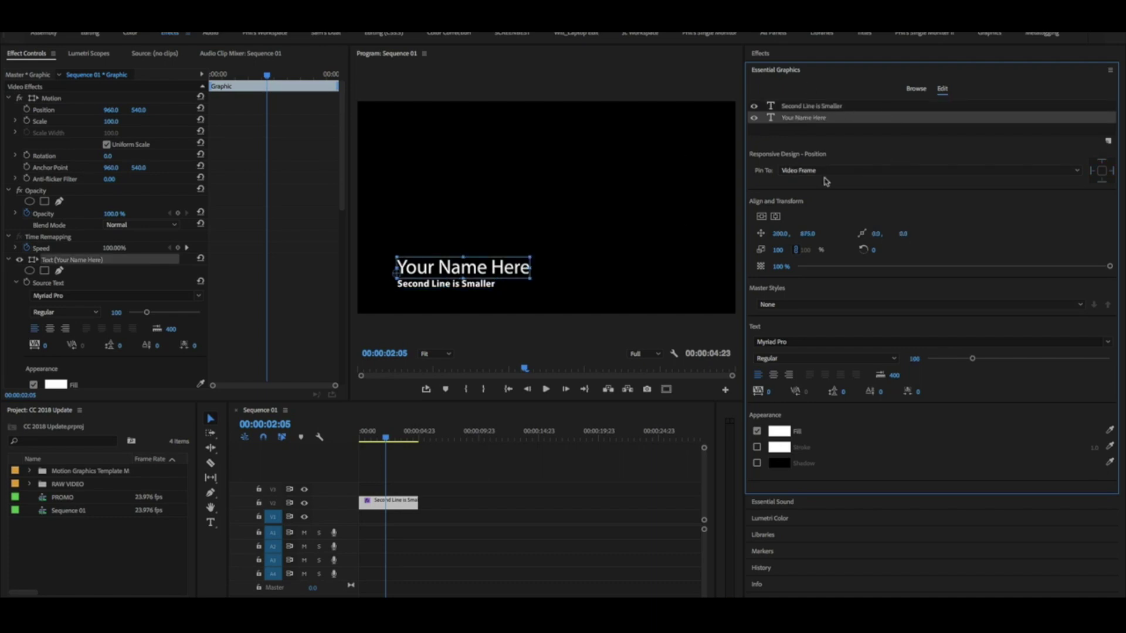
left_click_drag(780, 234, 709, 235)
key("ctrl+z")
key("ctrl+z")
left_click_drag(777, 250, 985, 250)
key("ctrl+z")
left_click_drag(530, 255, 676, 205)
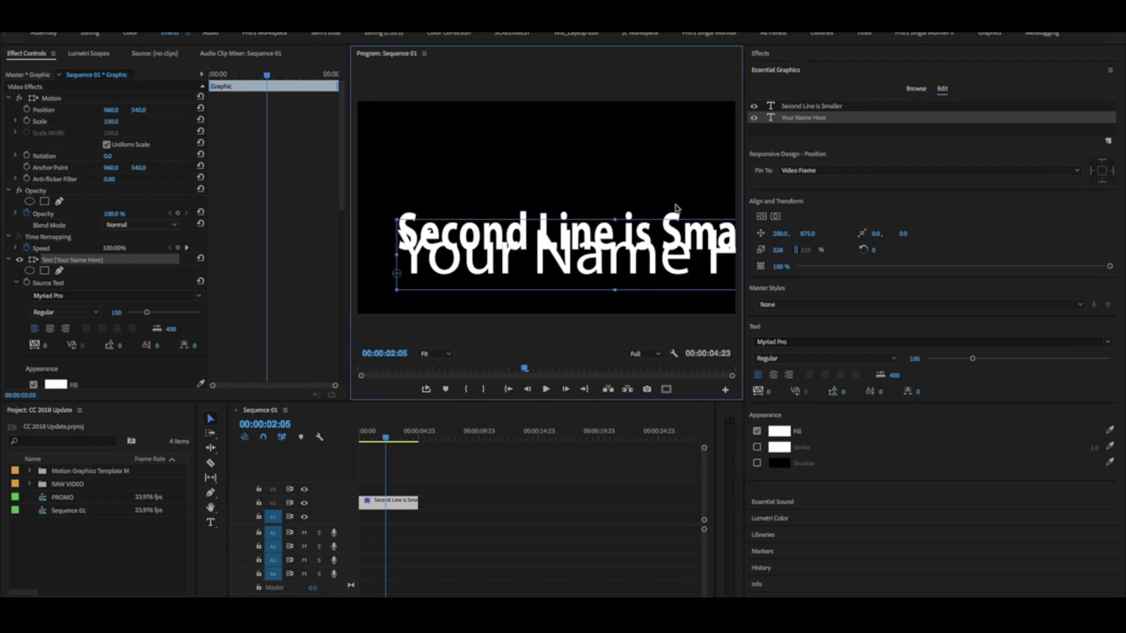
key("ctrl+z")
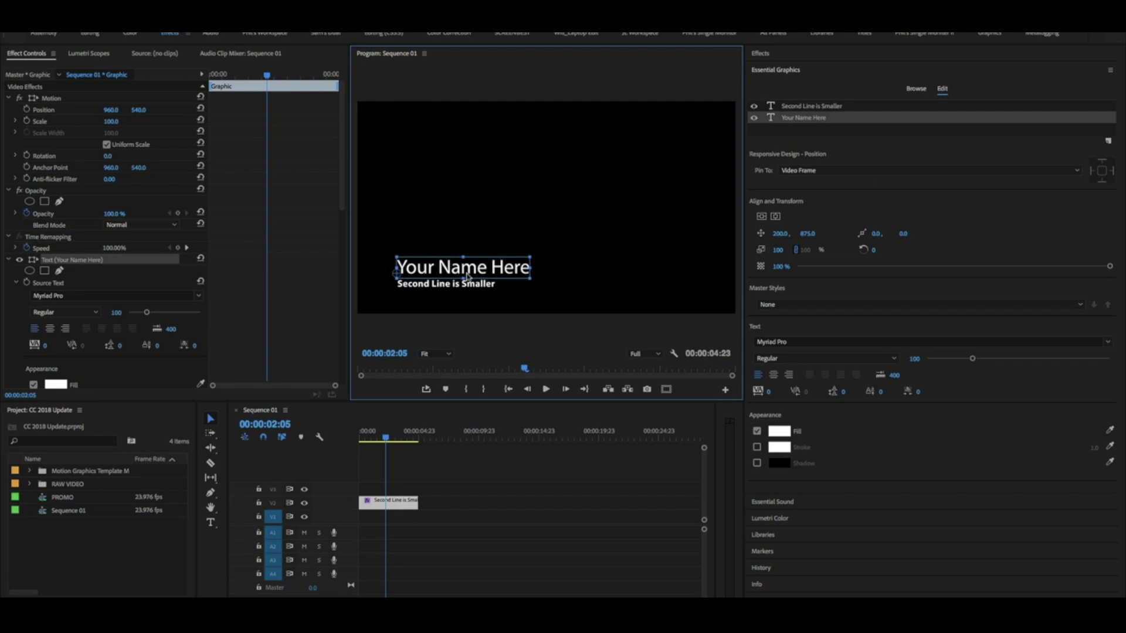
Change the "Second Line is Smaller" layer's pinning to "Your Name Here" to the top edge only
left_click(457, 287)
left_click(1102, 185)
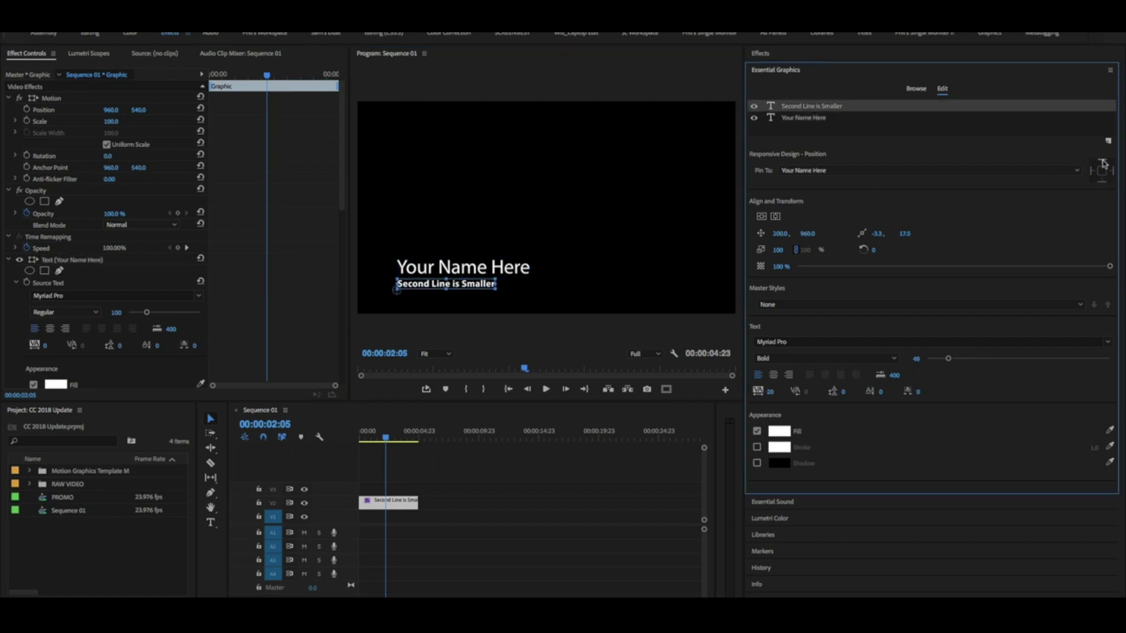
left_click(1103, 162)
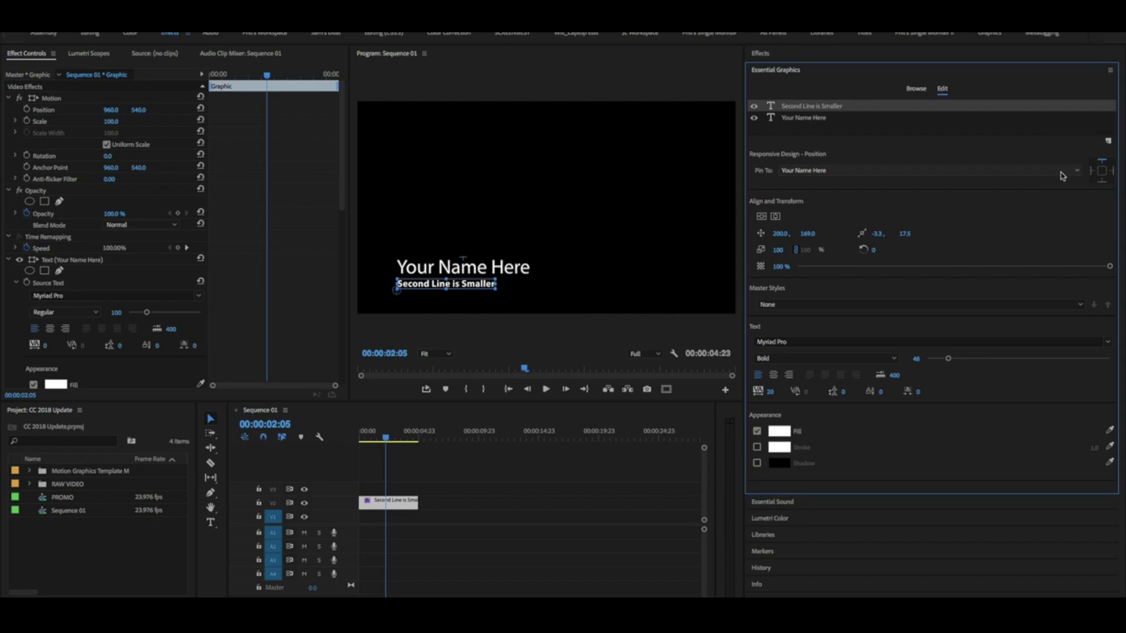
Try adjusting the "Your Name Here" layer in the frame to test the top-edge pinning
left_click(490, 270)
mouse_move(471, 271)
left_mouse_down()
mouse_move(624, 259)
mouse_move(387, 265)
mouse_move(658, 271)
mouse_move(405, 281)
mouse_move(454, 193)
mouse_move(459, 296)
mouse_move(468, 162)
mouse_move(477, 214)
mouse_move(480, 201)
mouse_move(465, 257)
left_mouse_up()
left_click_drag(479, 294, 469, 276)
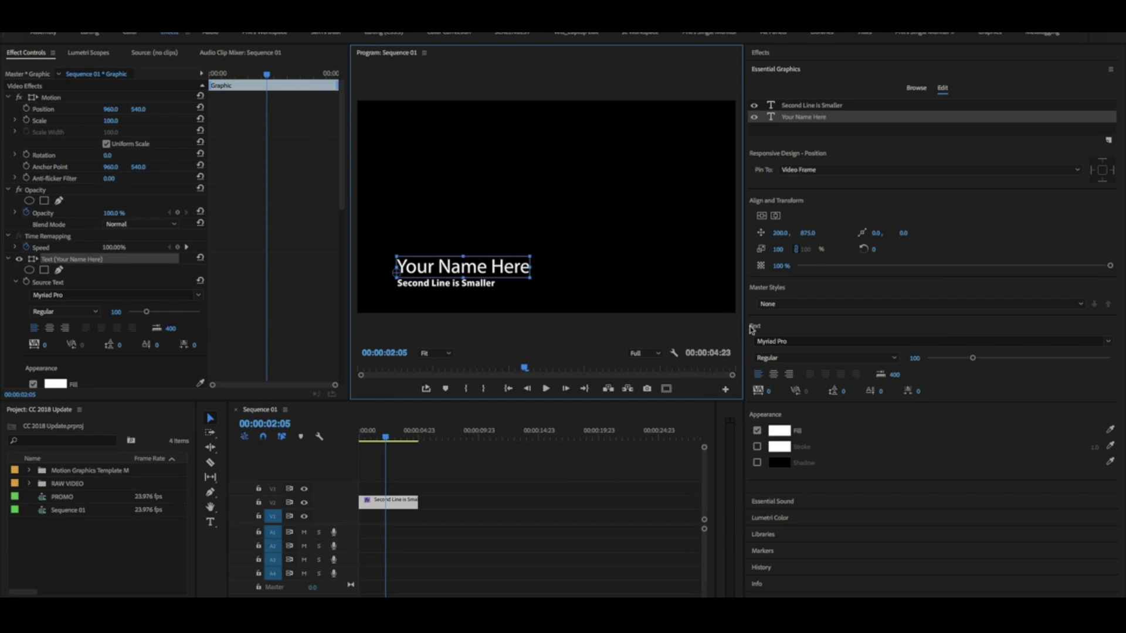
Browse the available fonts for the "Your Name Here" text and mark the olivier font as a favourite
left_click(881, 341)
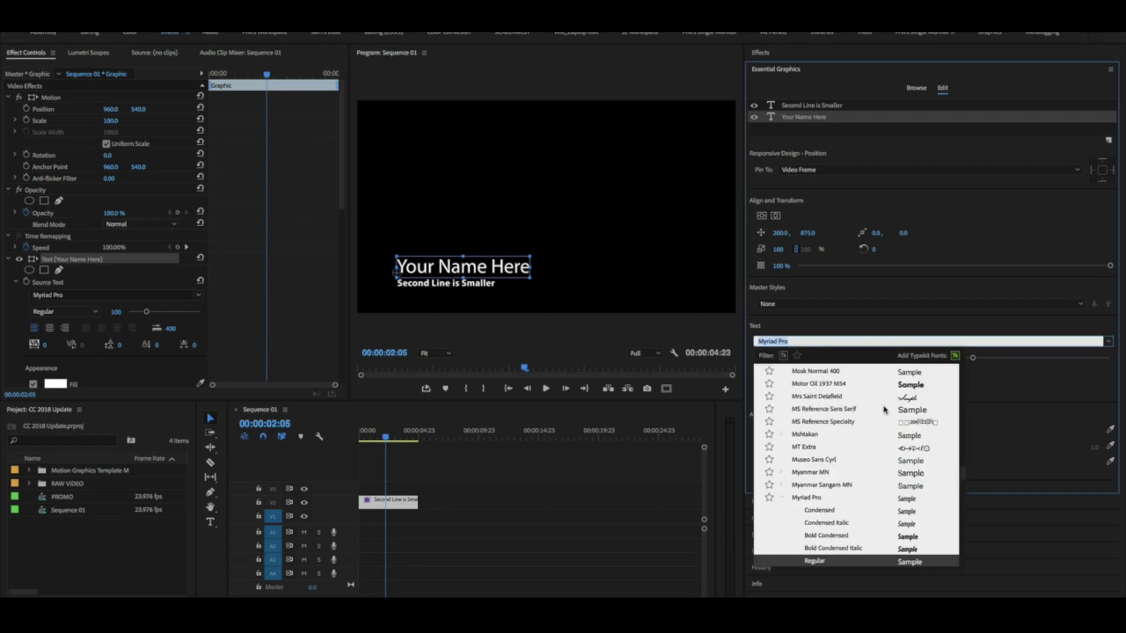
scroll(907, 413, "down", 6)
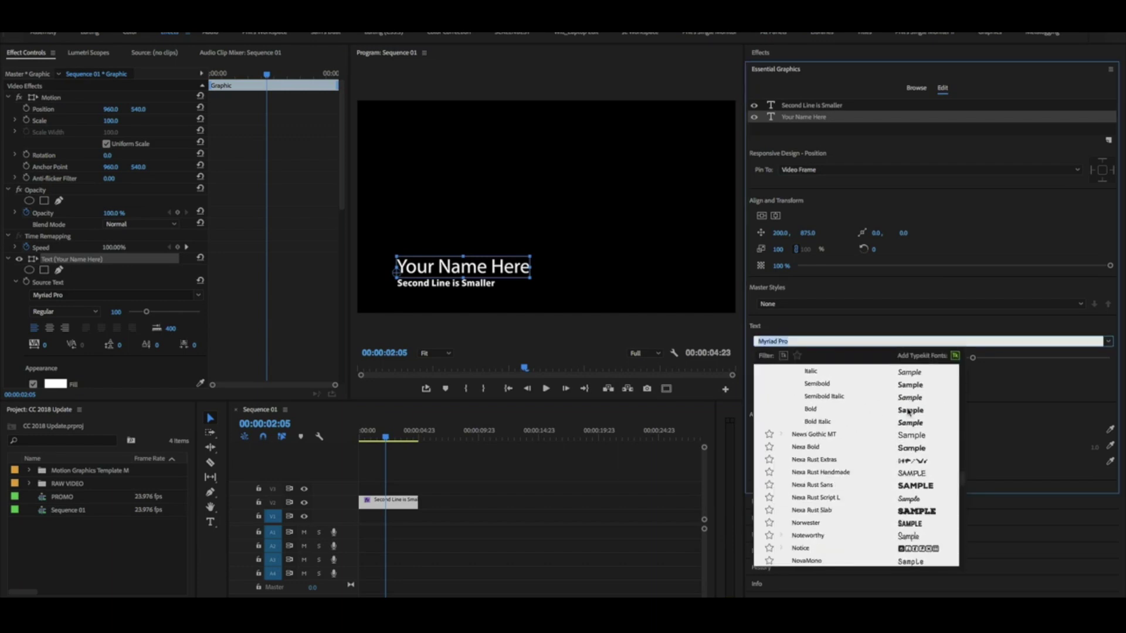
scroll(907, 412, "down", 4)
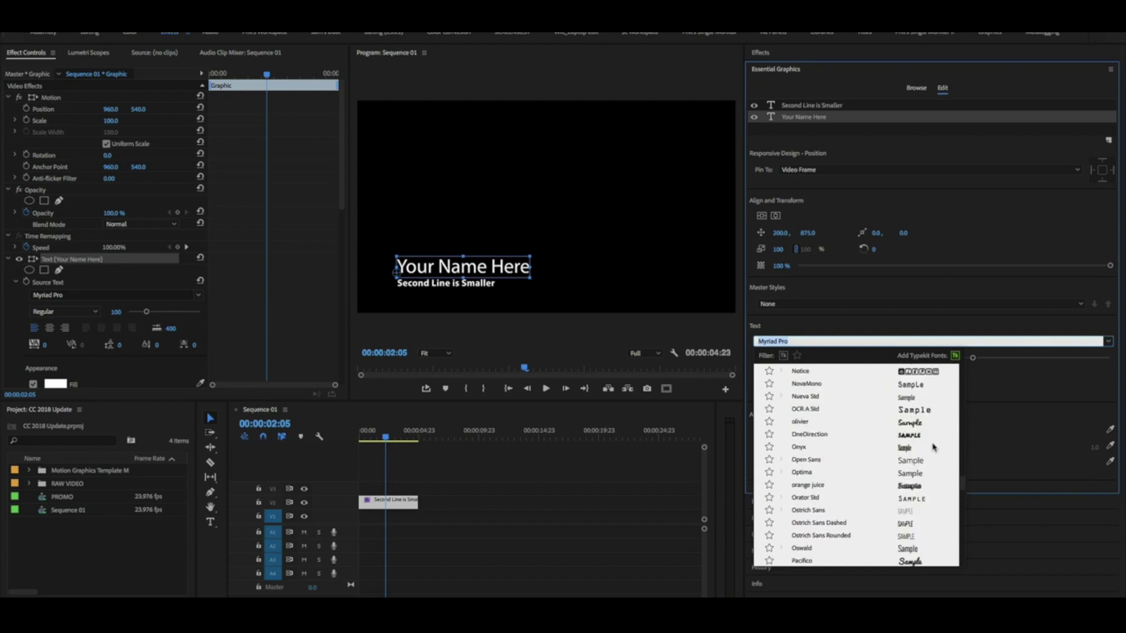
scroll(927, 449, "down", 4)
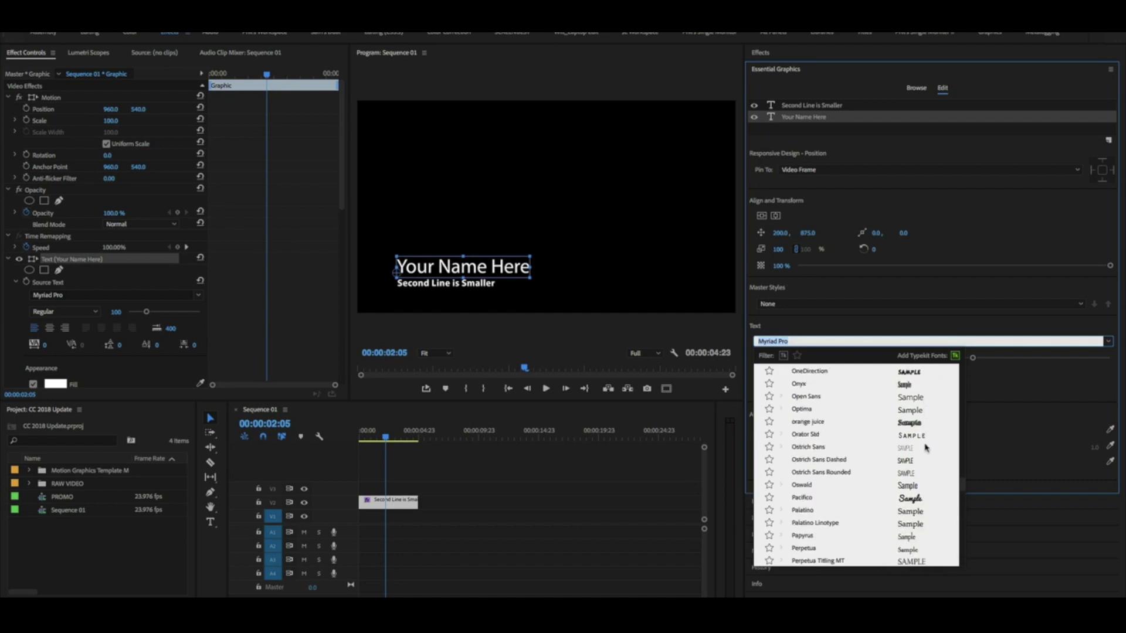
scroll(927, 447, "down", 4)
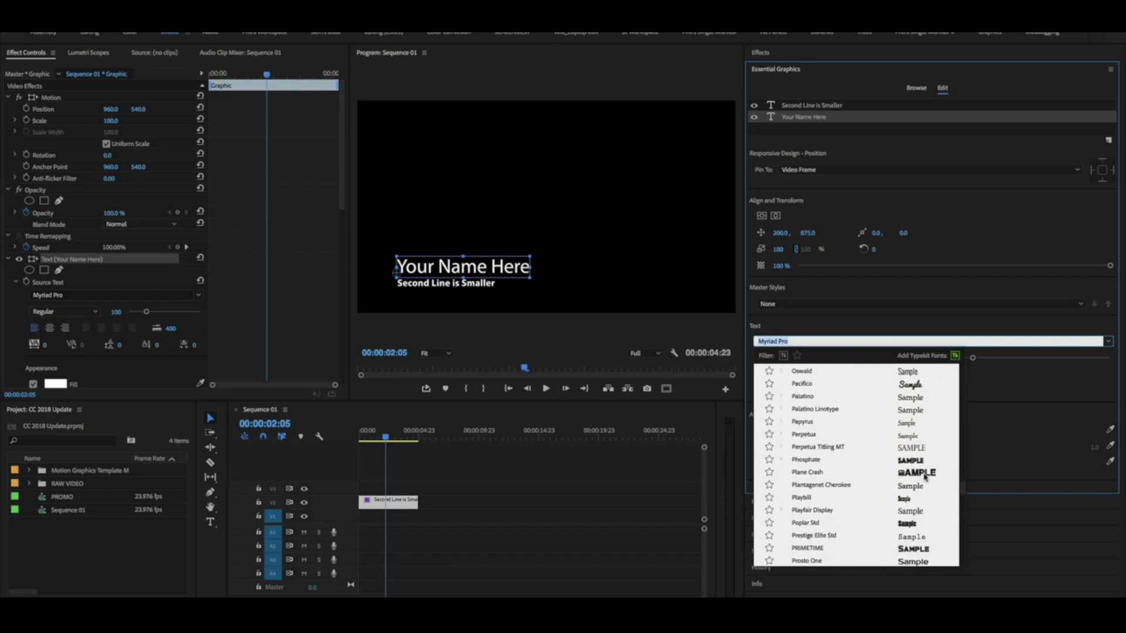
scroll(919, 509, "down", 6)
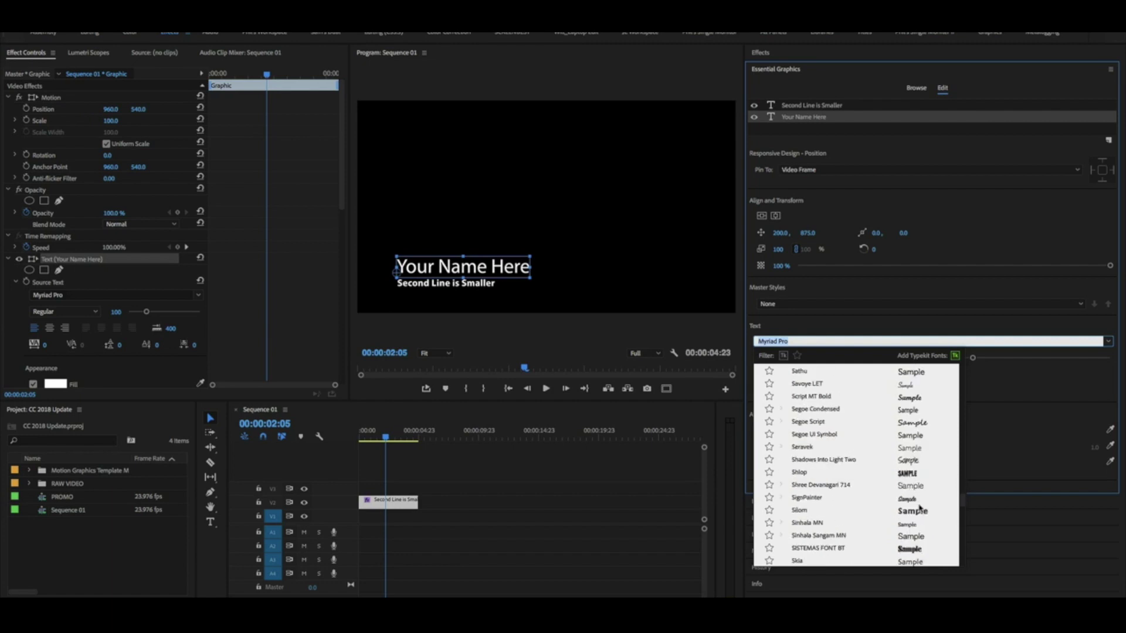
scroll(918, 477, "up", 1)
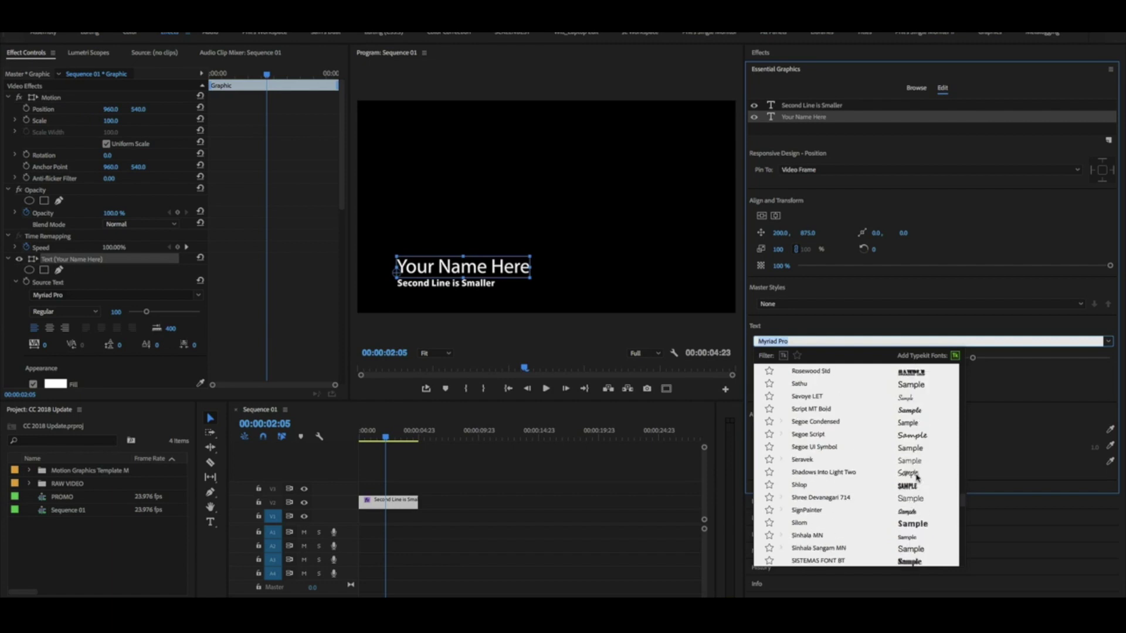
scroll(908, 475, "up", 10)
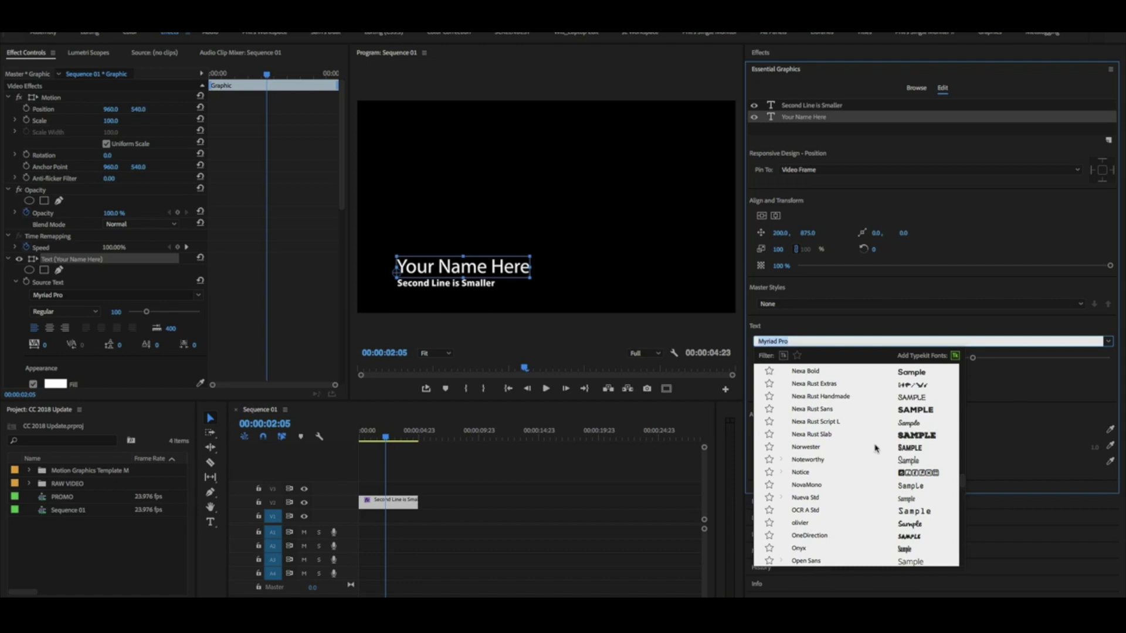
scroll(822, 520, "down", 4)
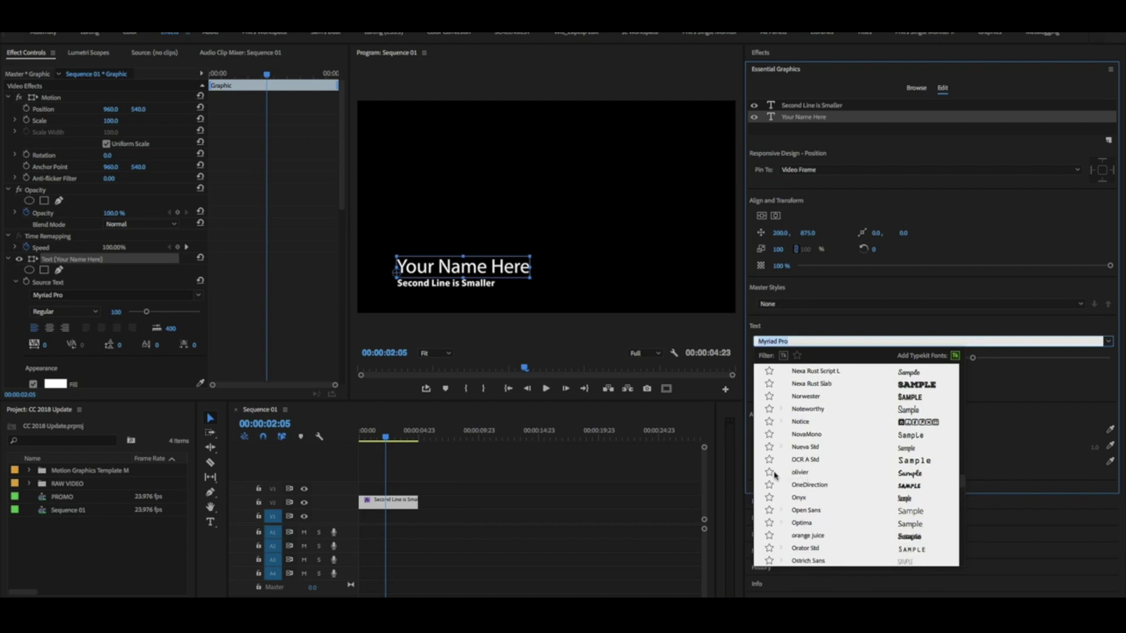
left_click(769, 473)
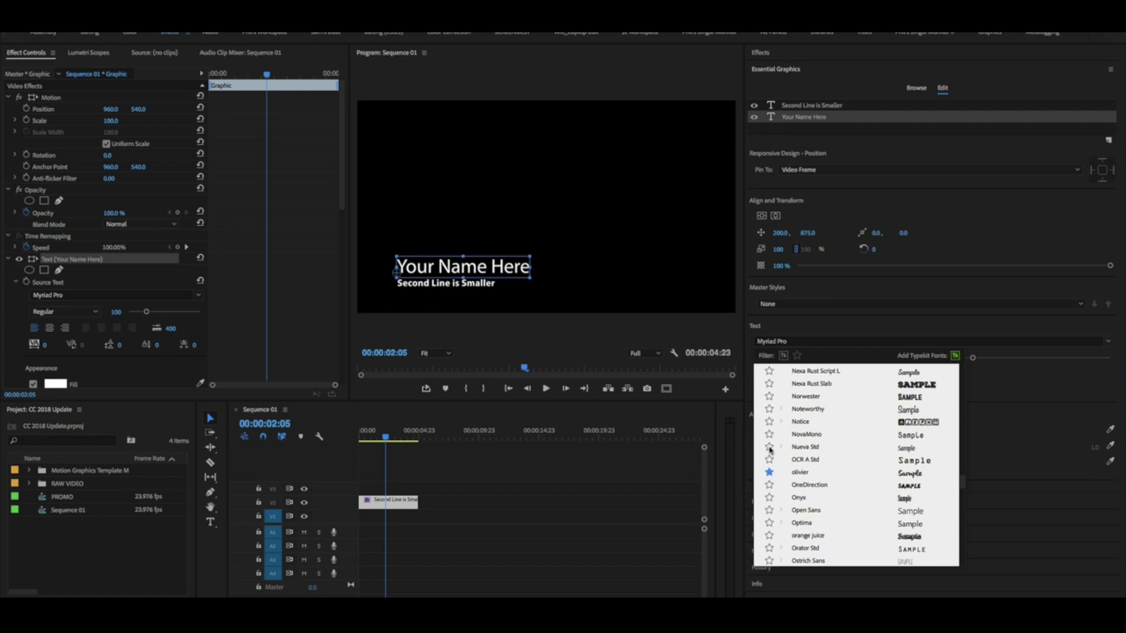
Filter the font list to show only the favourites, and close the list without changing the font
left_click(797, 356)
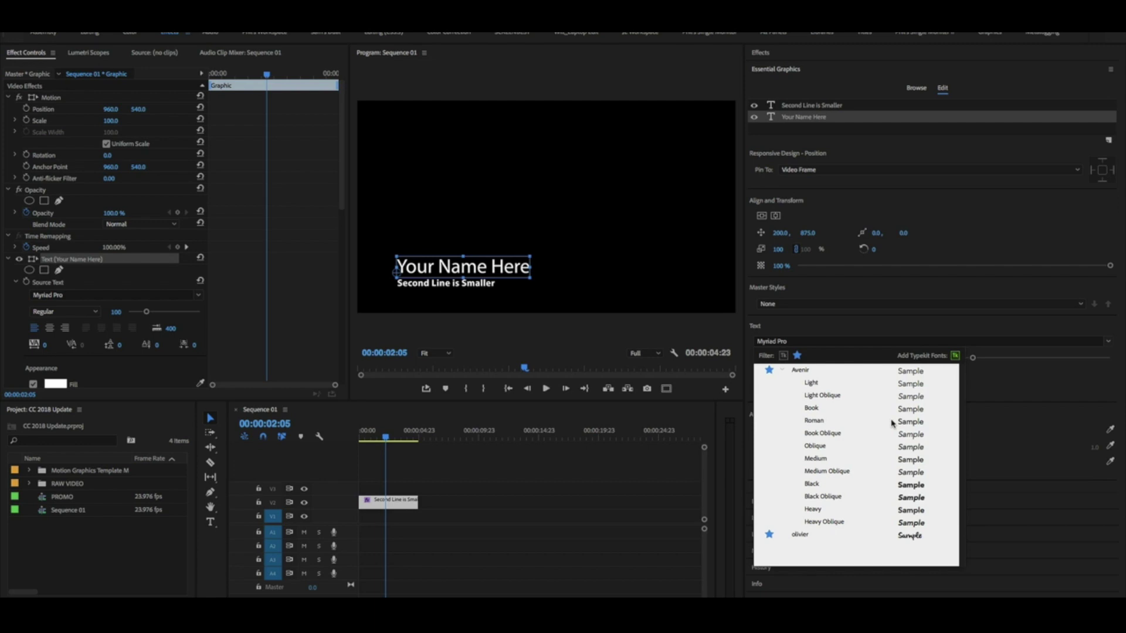
key("Escape")
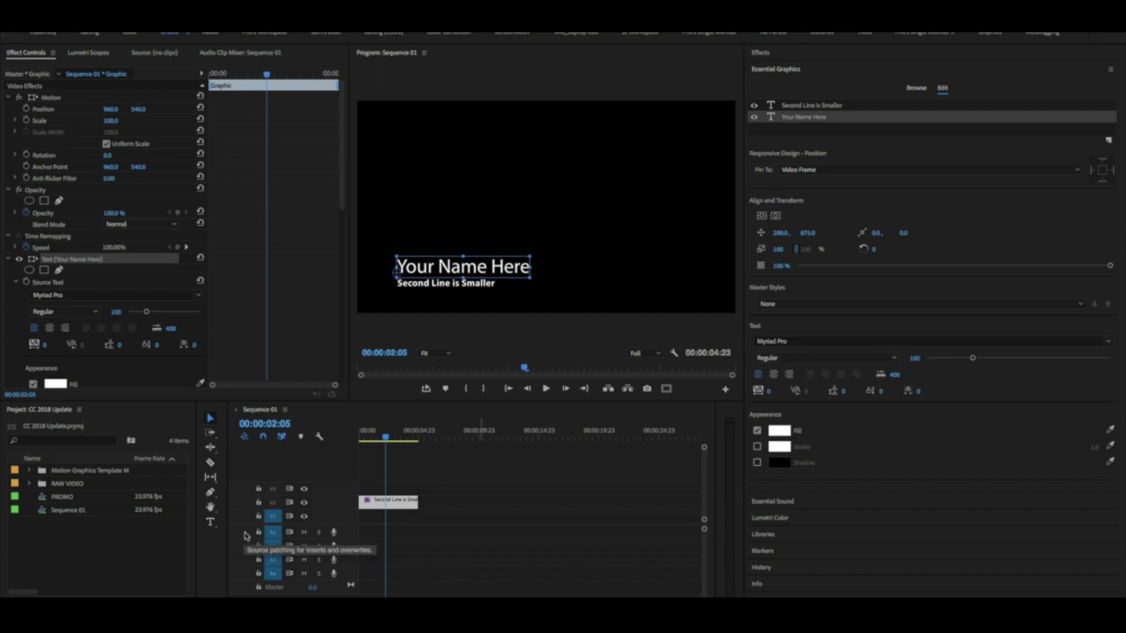
Animate the whole graphic rising into frame with Position keyframes: vertical 540 at 00:00:00:16 and 867 at the clip's start
left_click(385, 498)
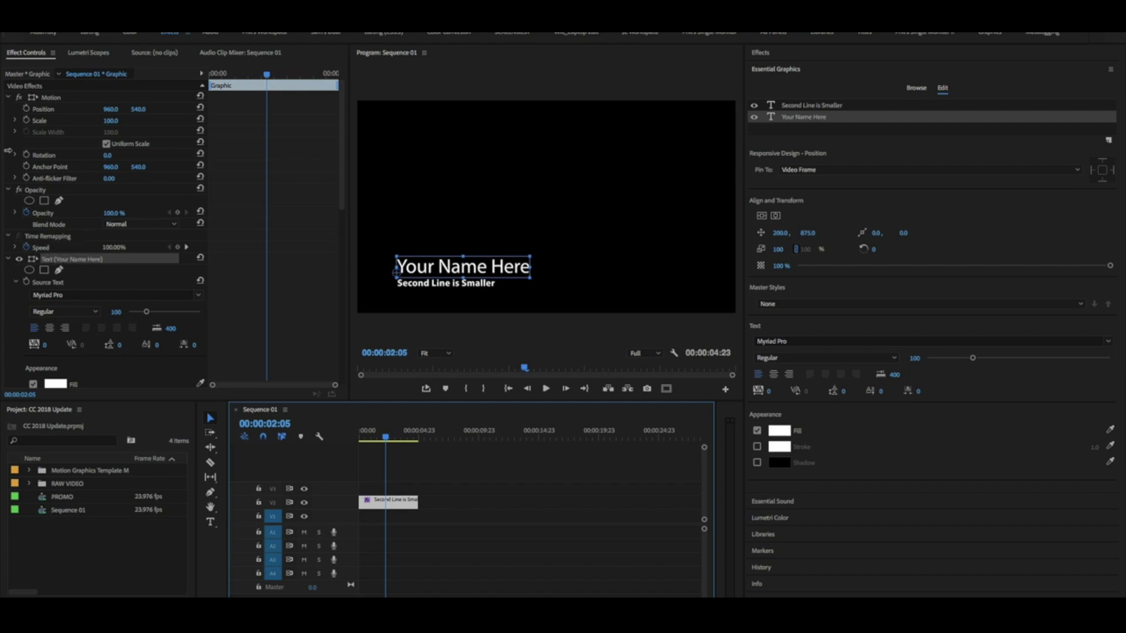
left_click(48, 237)
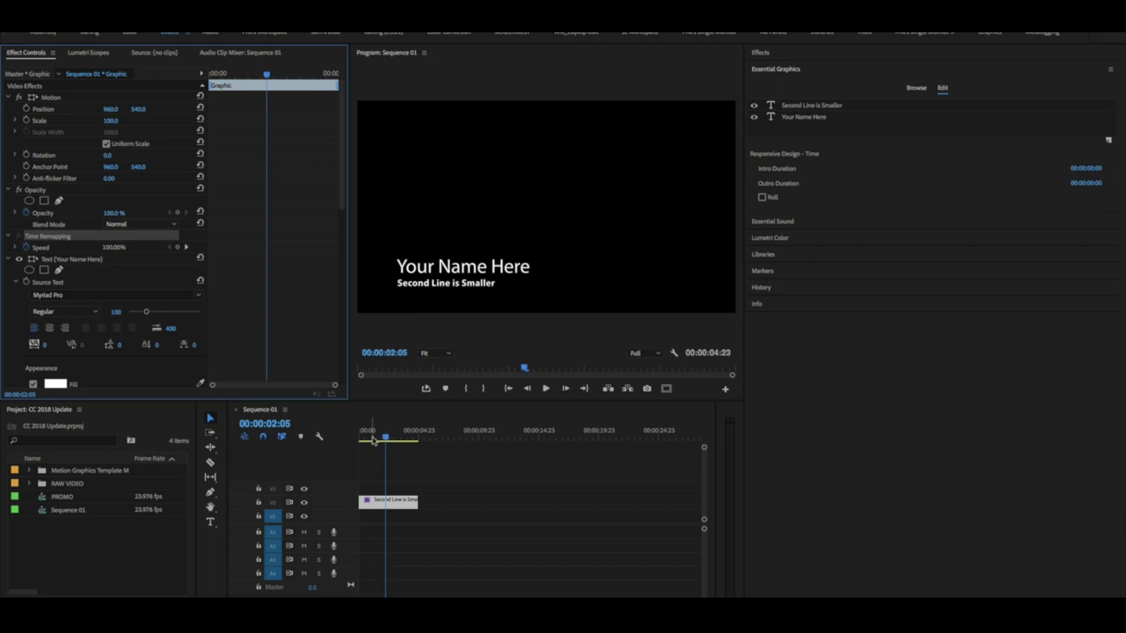
mouse_move(383, 436)
left_mouse_down()
mouse_move(361, 437)
mouse_move(381, 437)
left_mouse_up()
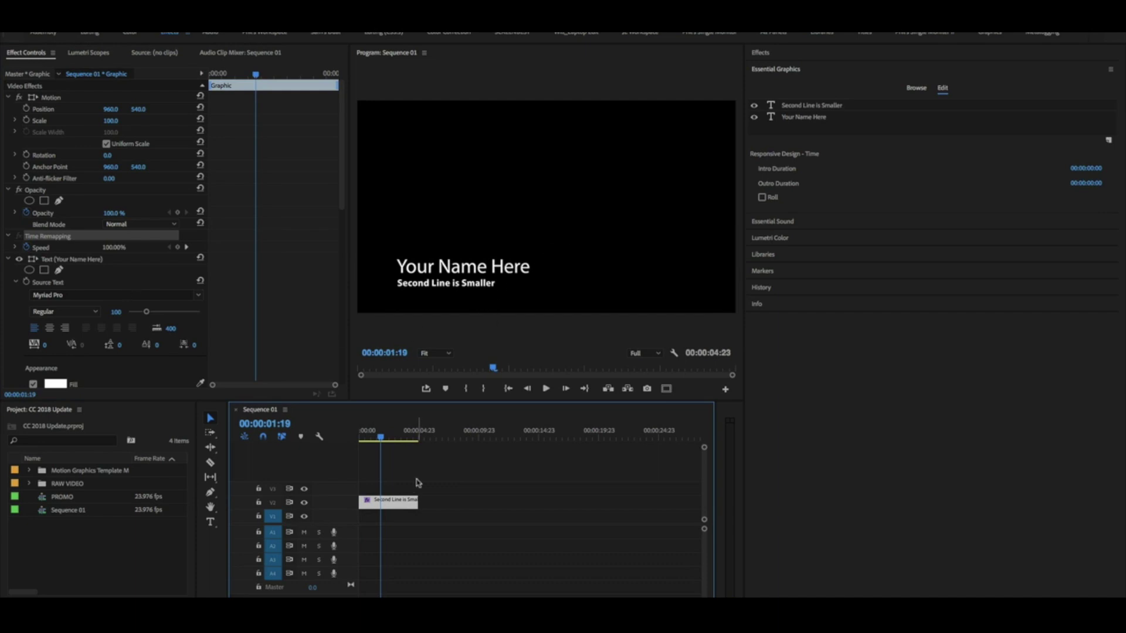
left_click(435, 271)
left_click_drag(249, 72, 227, 78)
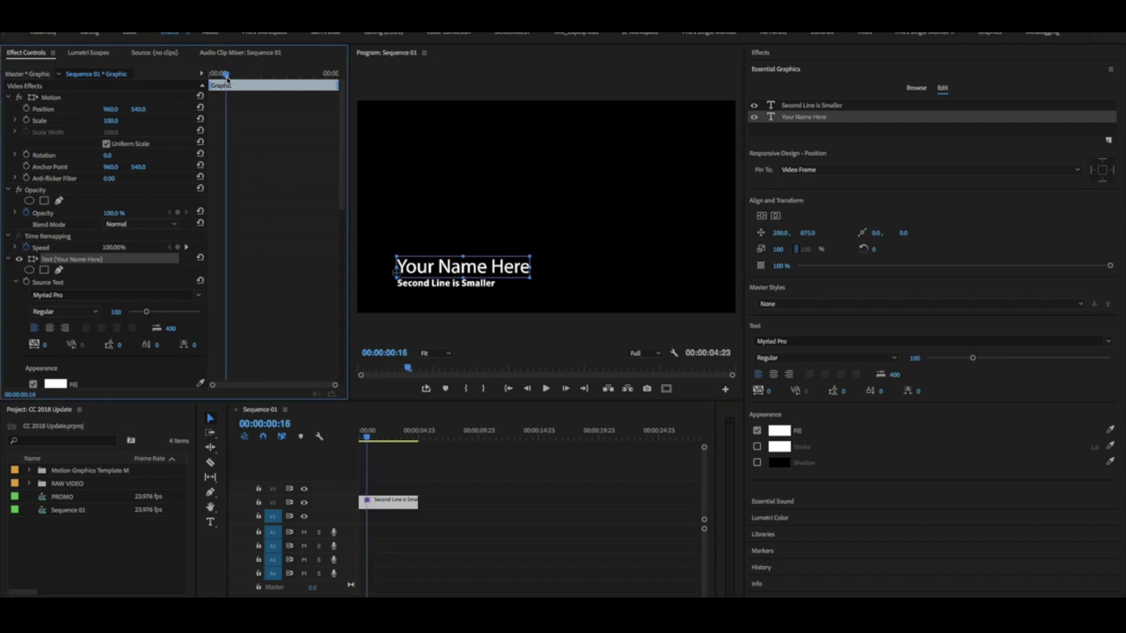
left_click(26, 109)
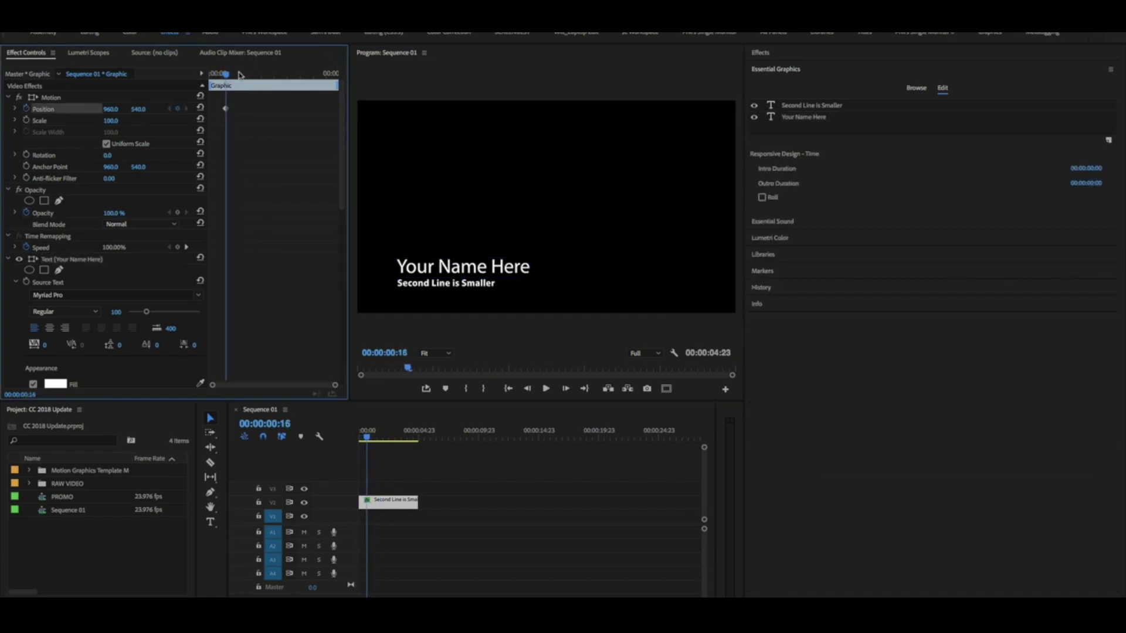
left_click_drag(227, 78, 194, 113)
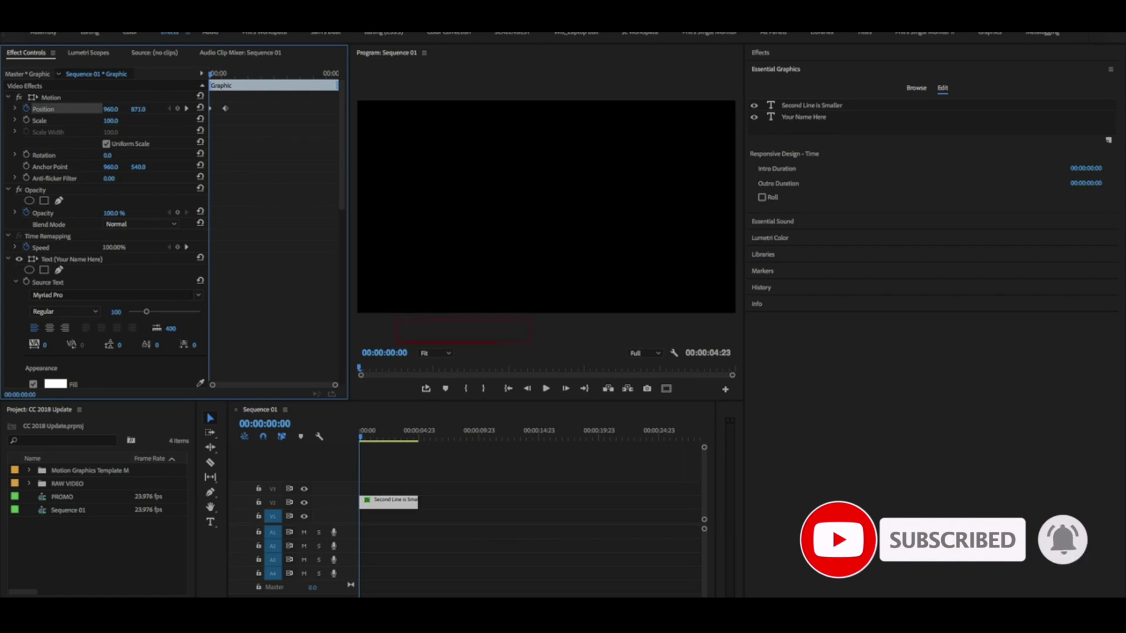
Add exit Position keyframes to the graphic: vertical 540 at 00:00:04:06 and 859 at the clip's end
left_click_drag(410, 435, 411, 433)
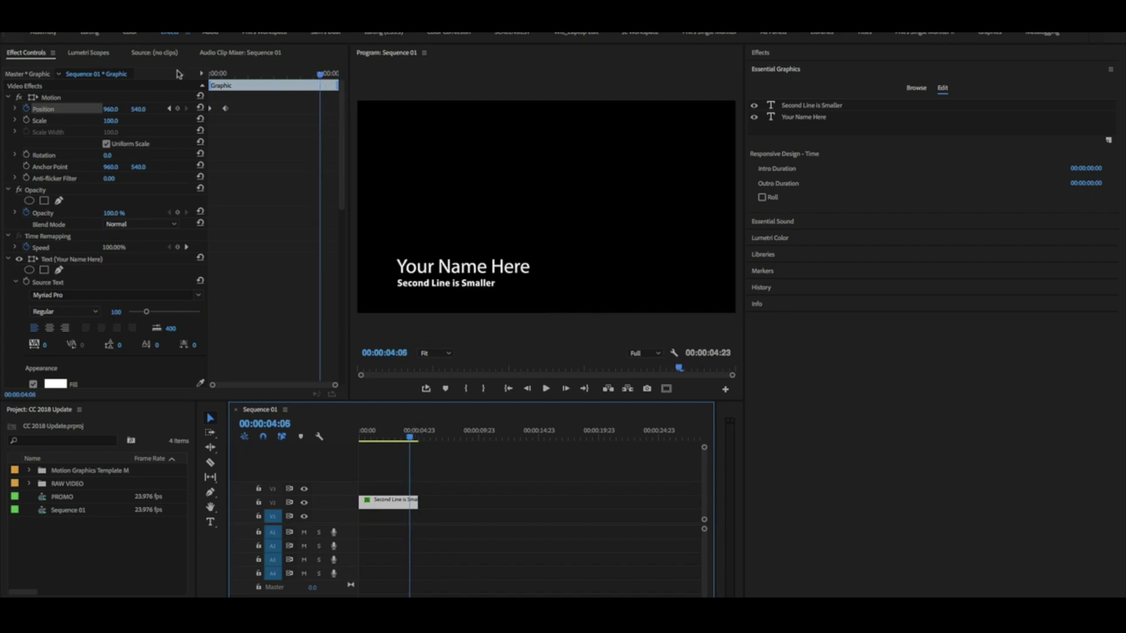
left_click(178, 110)
left_click_drag(320, 74, 346, 76)
key("Left")
left_click_drag(139, 109, 176, 109)
Play back the graphic from the start to preview its entrance and exit animation
left_click_drag(360, 438, 427, 438)
key("Home")
key("space")
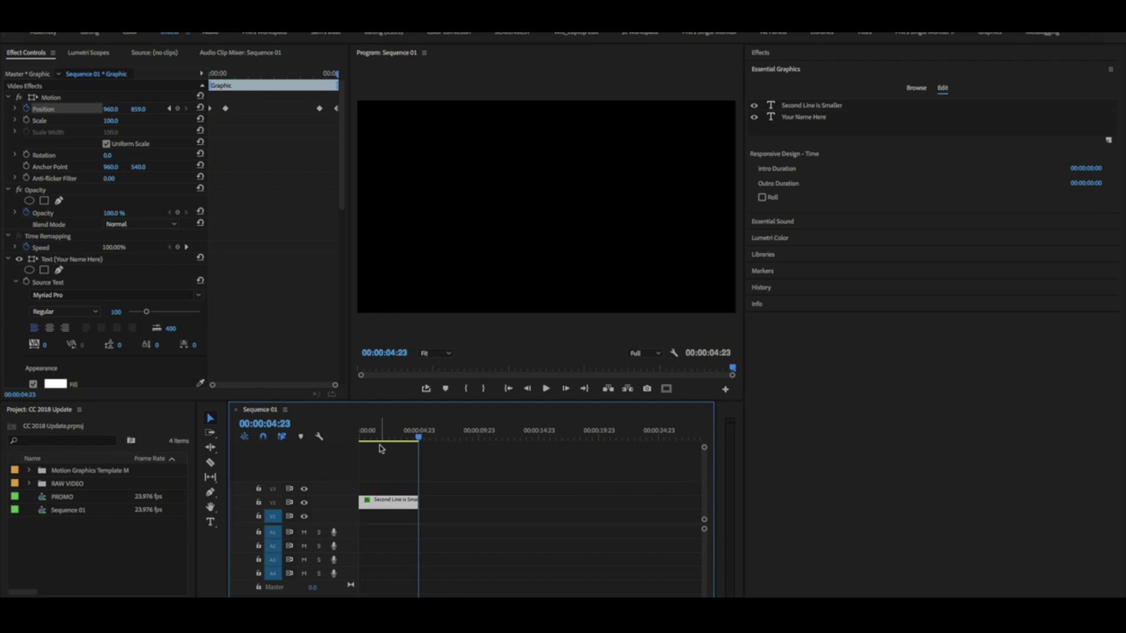
left_click_drag(372, 432, 315, 434)
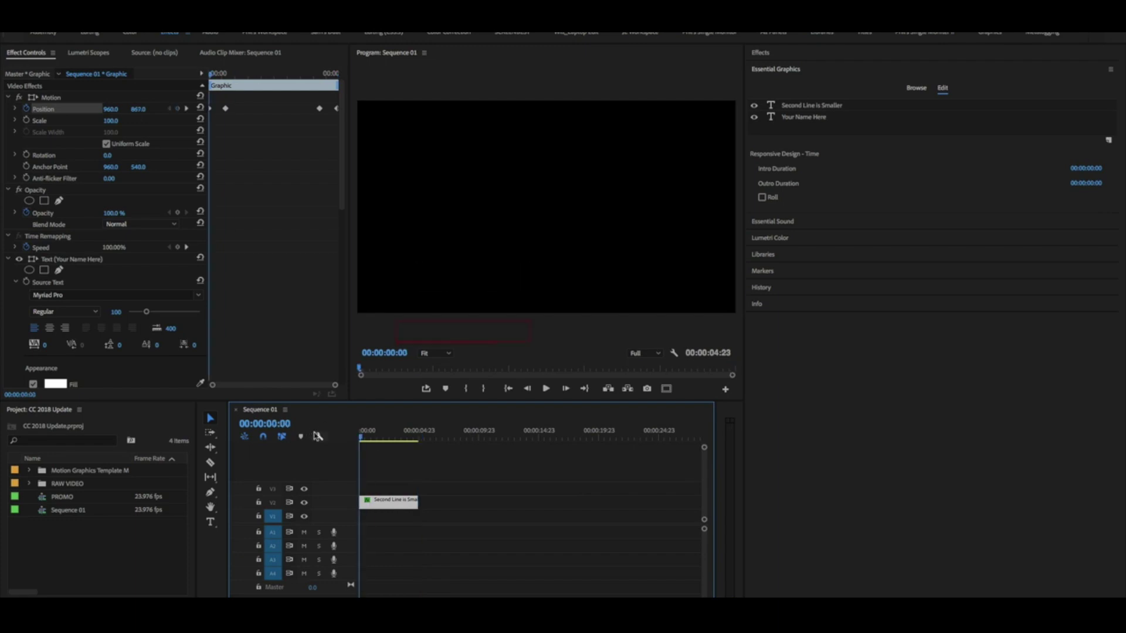
key("space")
left_click(507, 481)
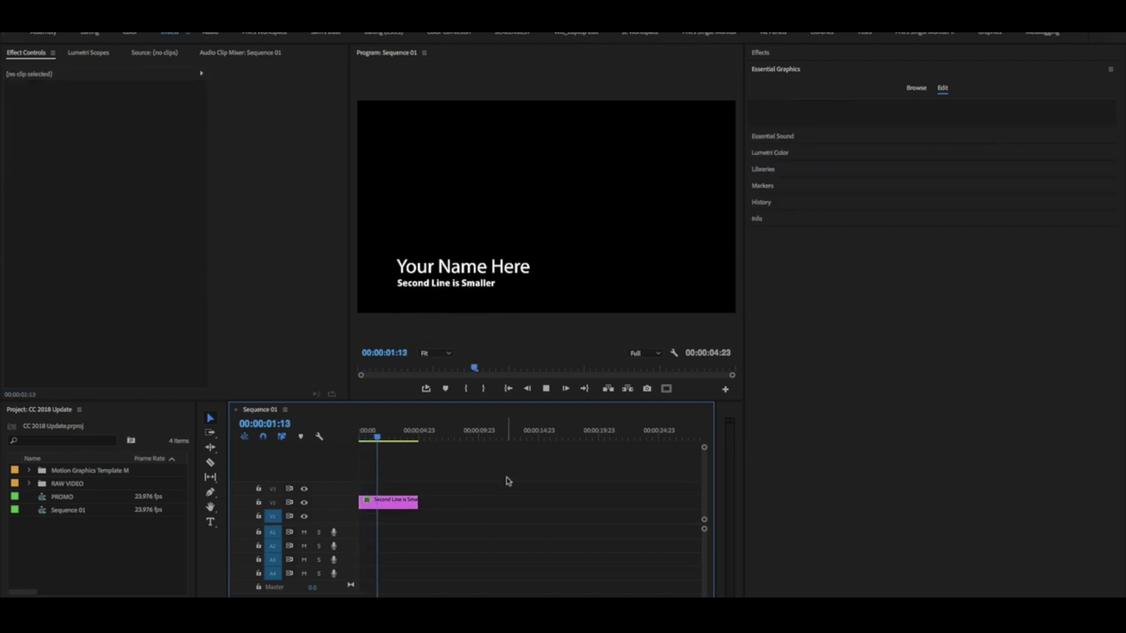
left_click(407, 500)
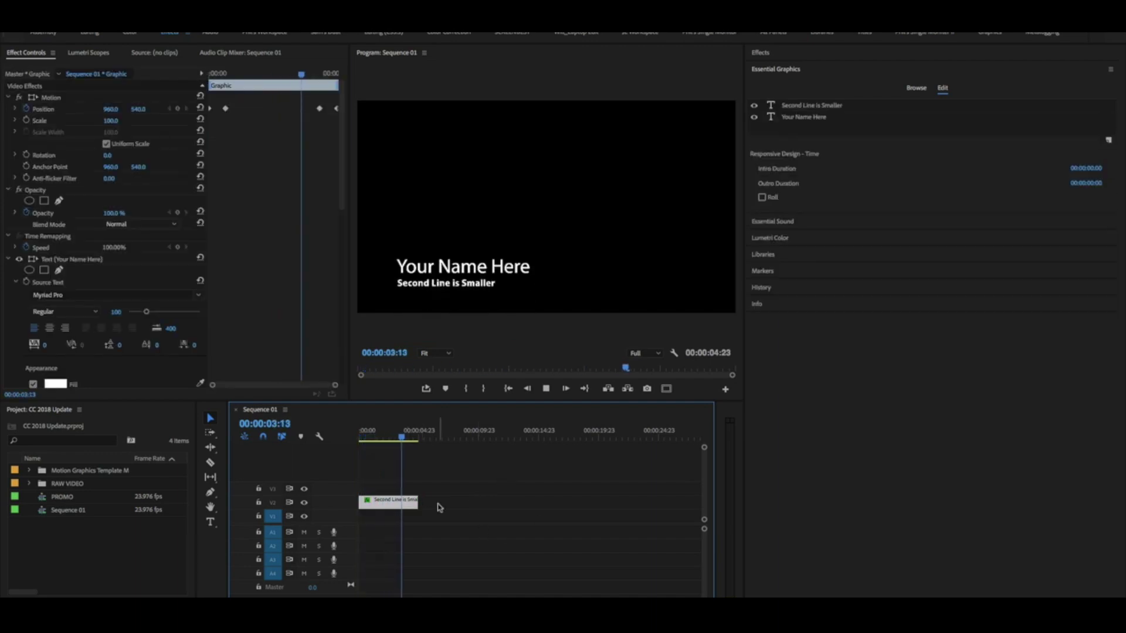
key("space")
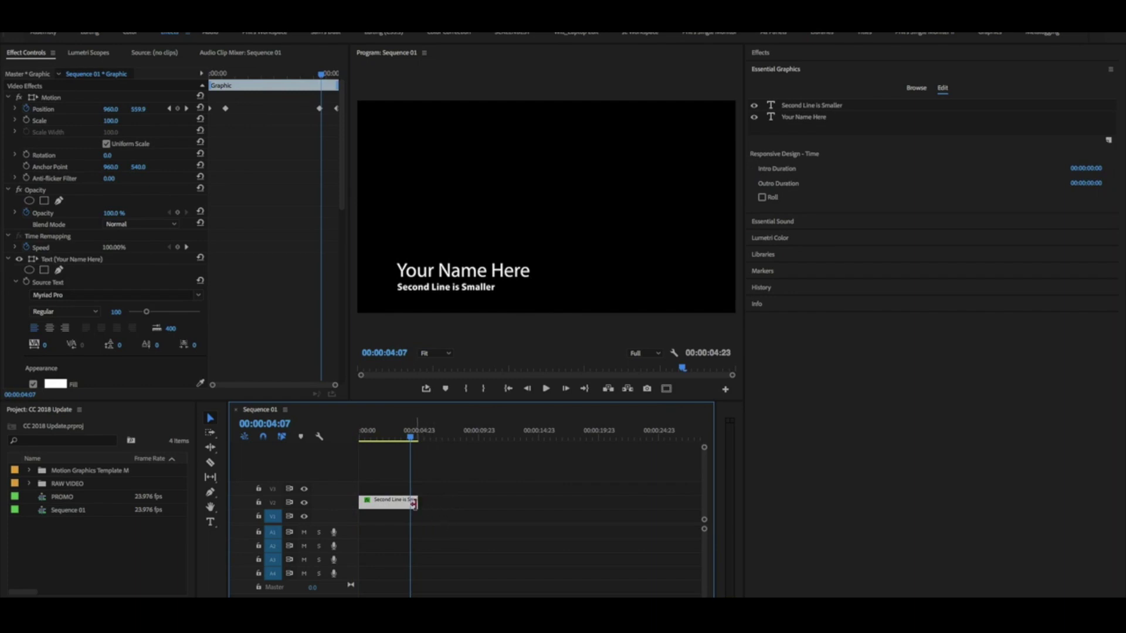
Shorten the graphic clip to end at 00:00:03:10 and play it to check the exit animation
mouse_move(413, 503)
left_mouse_down()
mouse_move(423, 502)
mouse_move(399, 503)
left_mouse_up()
left_click(378, 431)
key("space")
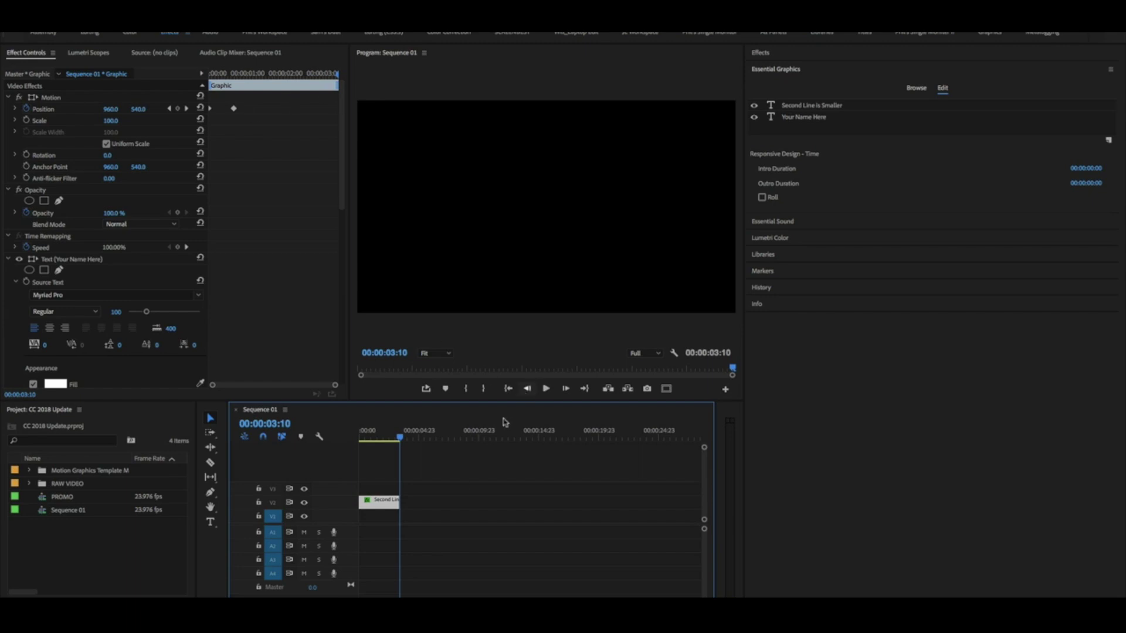
Extend the graphic clip to 00:00:08:06 and on to 00:00:11:12, checking where the exit keyframes fall
left_click_drag(399, 501, 457, 501)
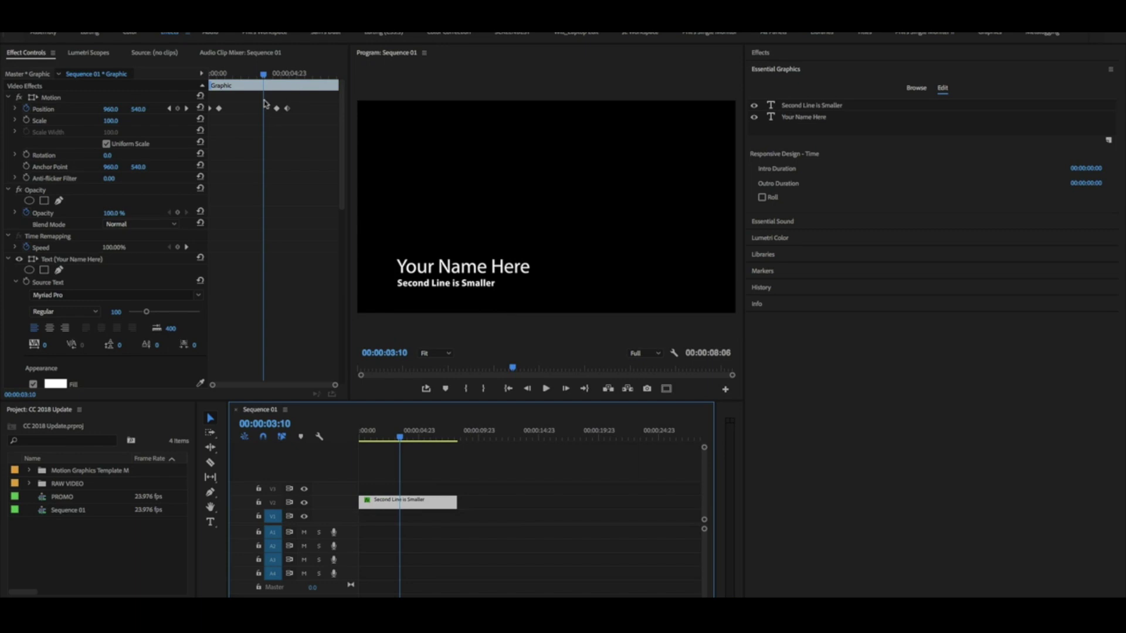
left_click_drag(401, 435, 431, 435)
left_click_drag(456, 501, 497, 505)
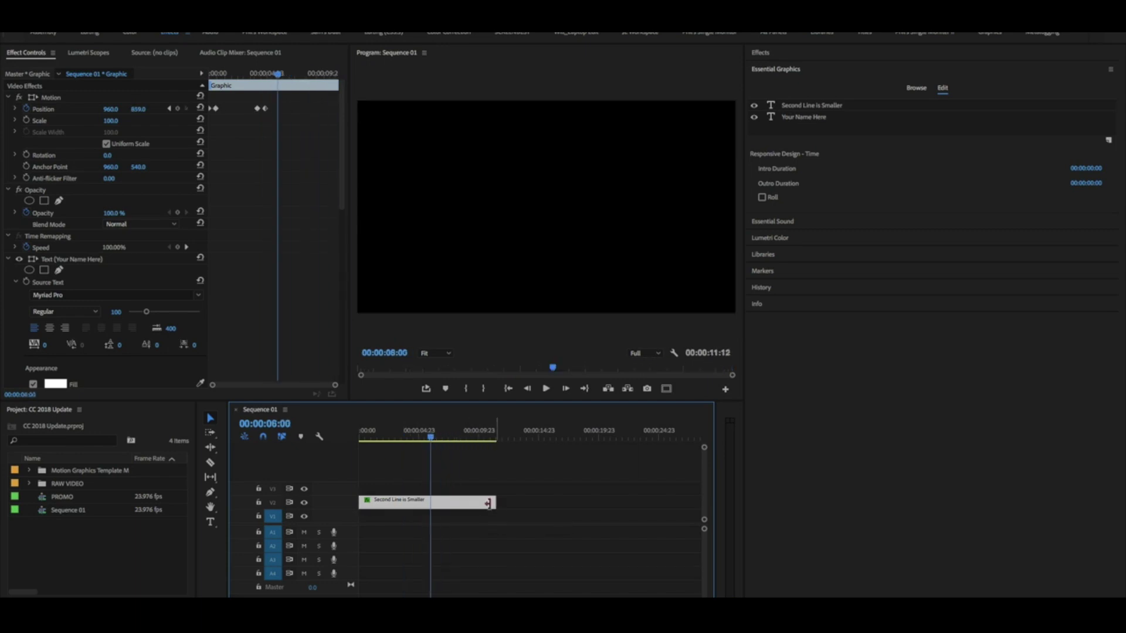
left_click(253, 78)
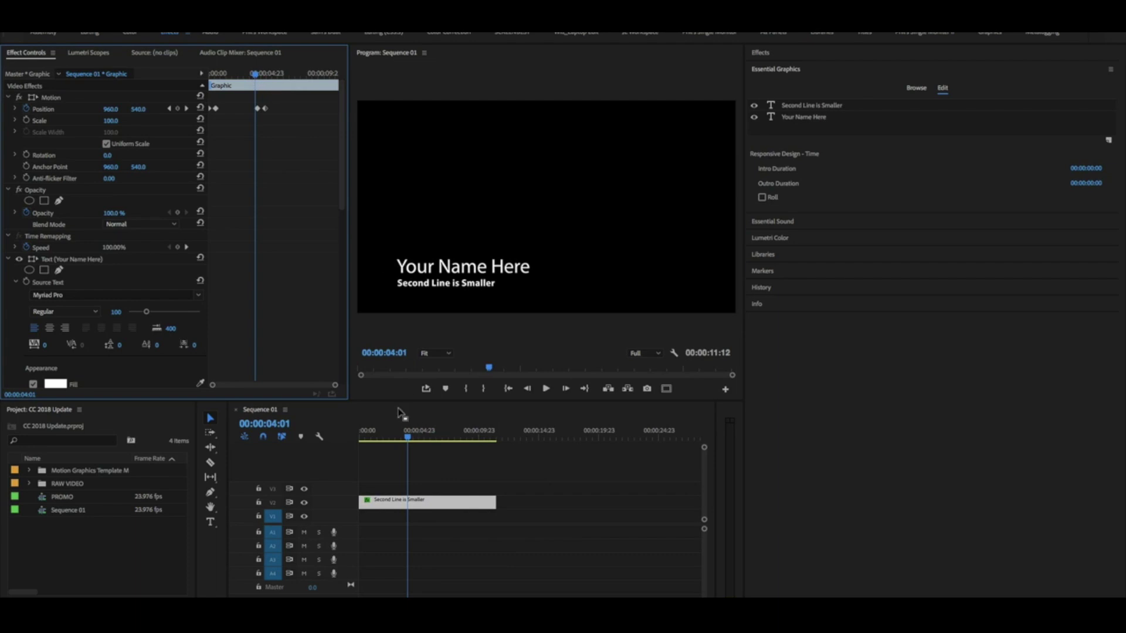
Trim the graphic clip back to end at 00:00:05:00 and return to its first frame
left_click_drag(482, 438, 419, 440)
left_click_drag(494, 505, 419, 502)
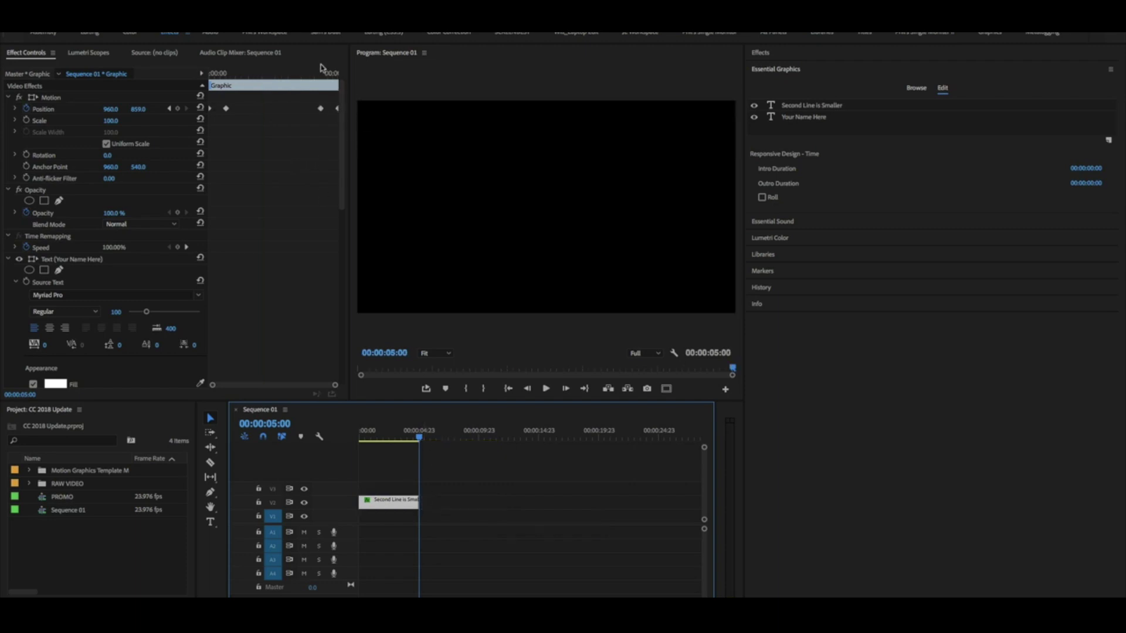
left_click(209, 75)
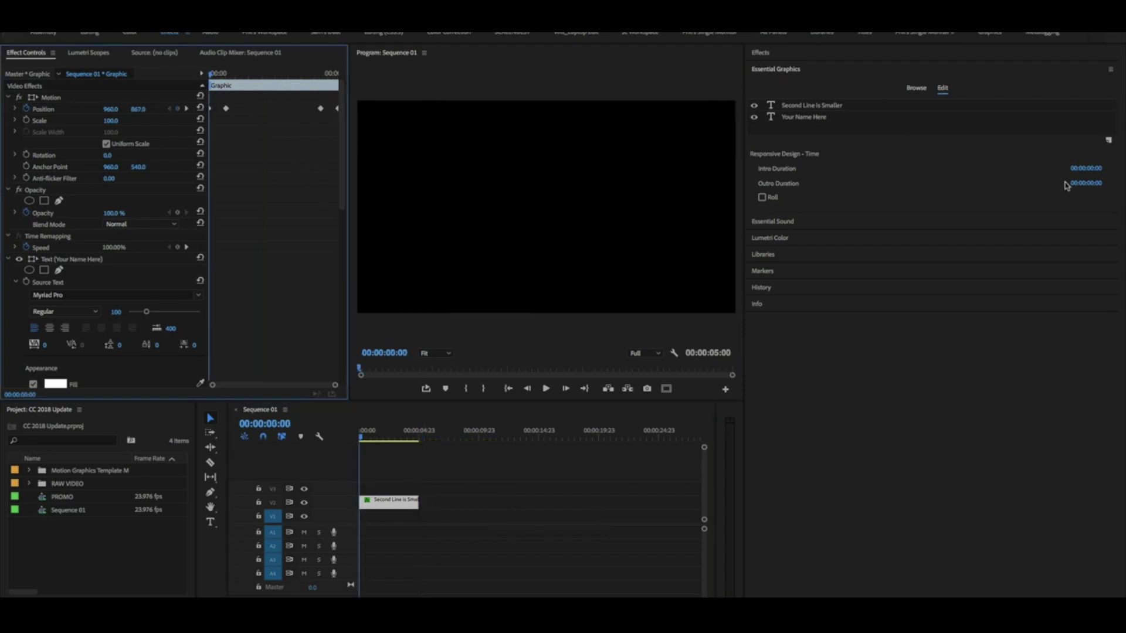
Set the graphic's Intro Duration to 00:00:00:16, matching its second Position keyframe
left_click(1086, 168)
left_click(385, 449)
mouse_move(361, 437)
left_mouse_down()
mouse_move(375, 439)
mouse_move(366, 438)
left_mouse_up()
left_click(380, 503)
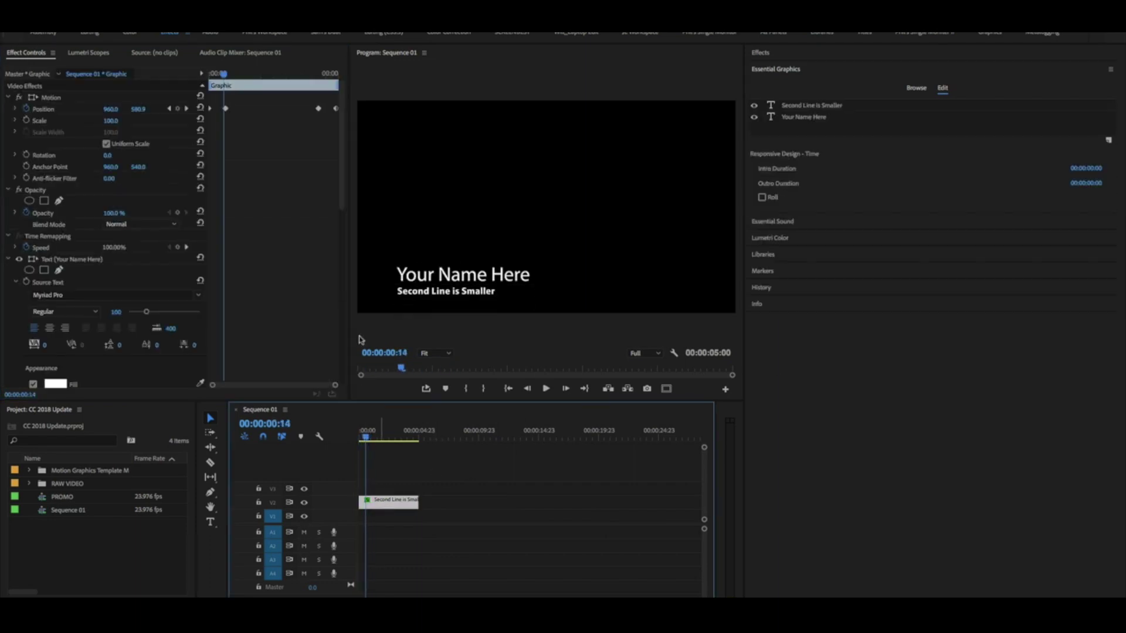
left_click_drag(225, 76, 228, 78)
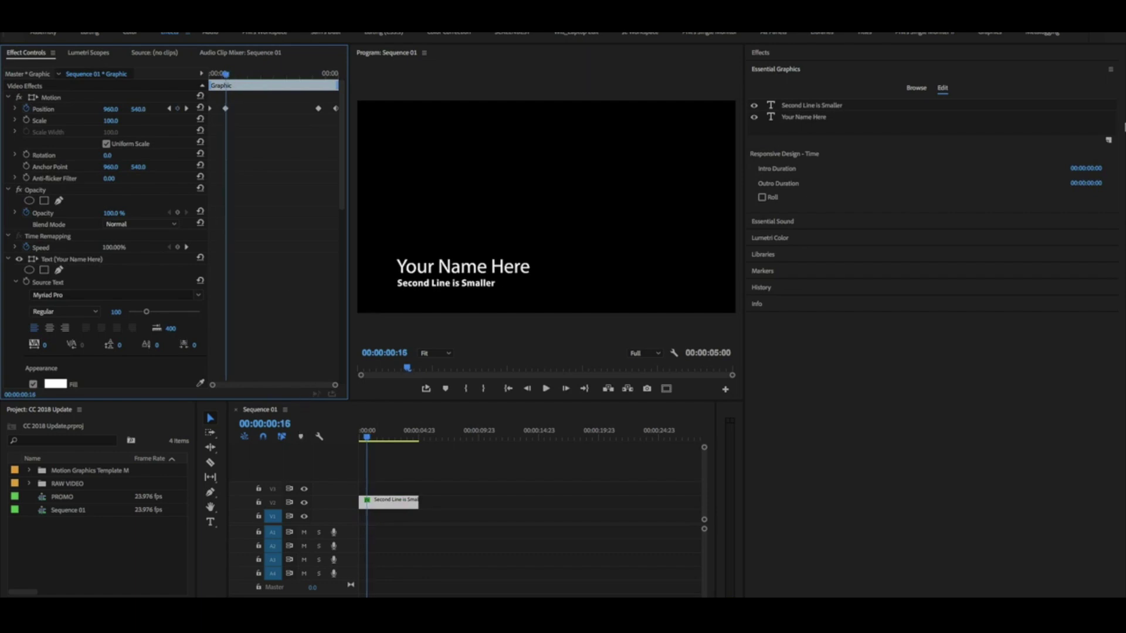
left_click(1094, 169)
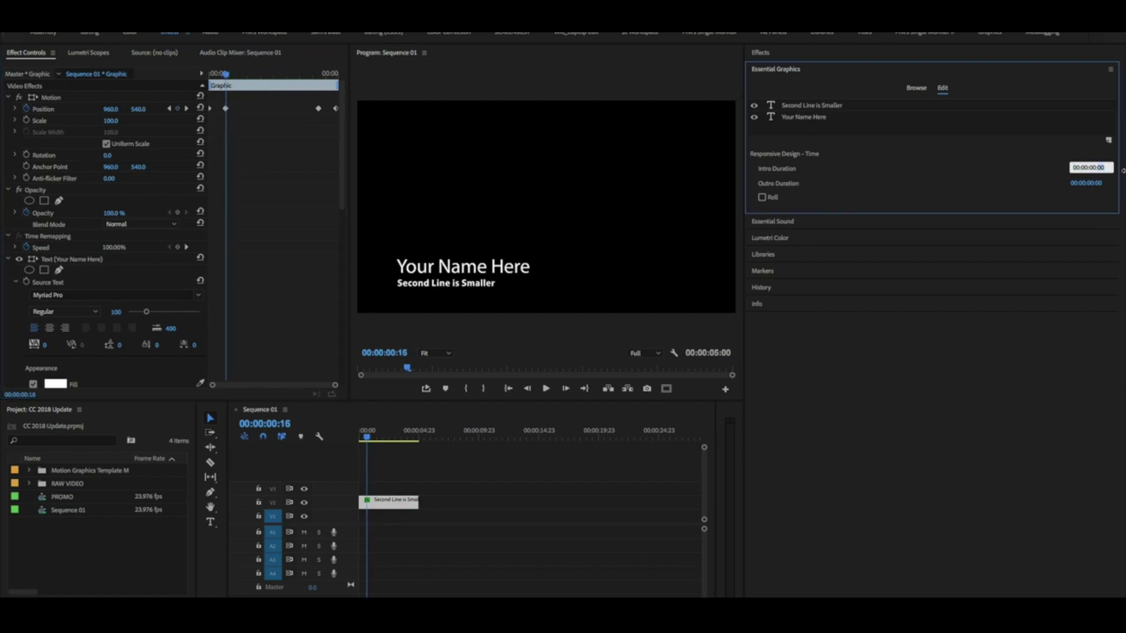
type("16")
key("Return")
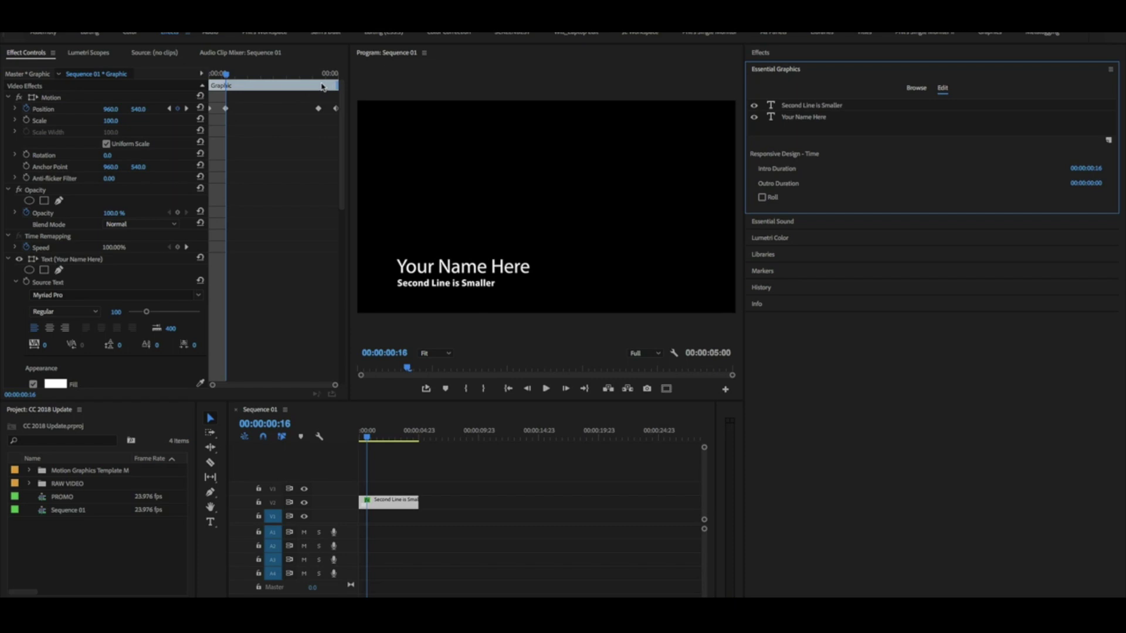
Set the graphic's Outro Duration to 00:00:01:00 so it covers the exit keyframes
left_click(1102, 183)
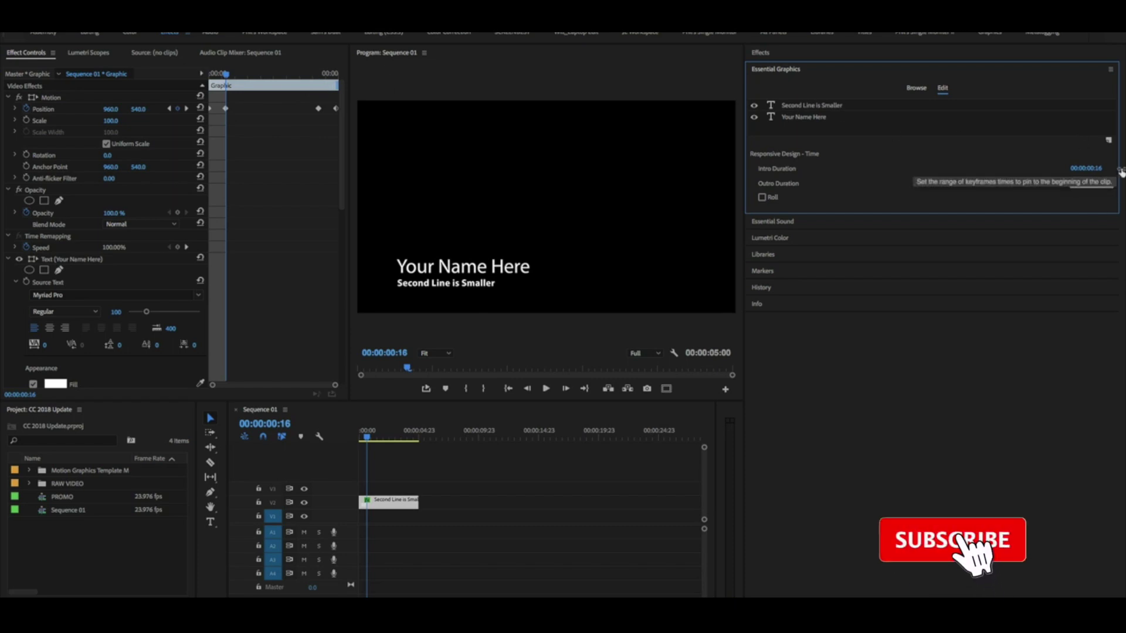
key("BackSpace")
type("1")
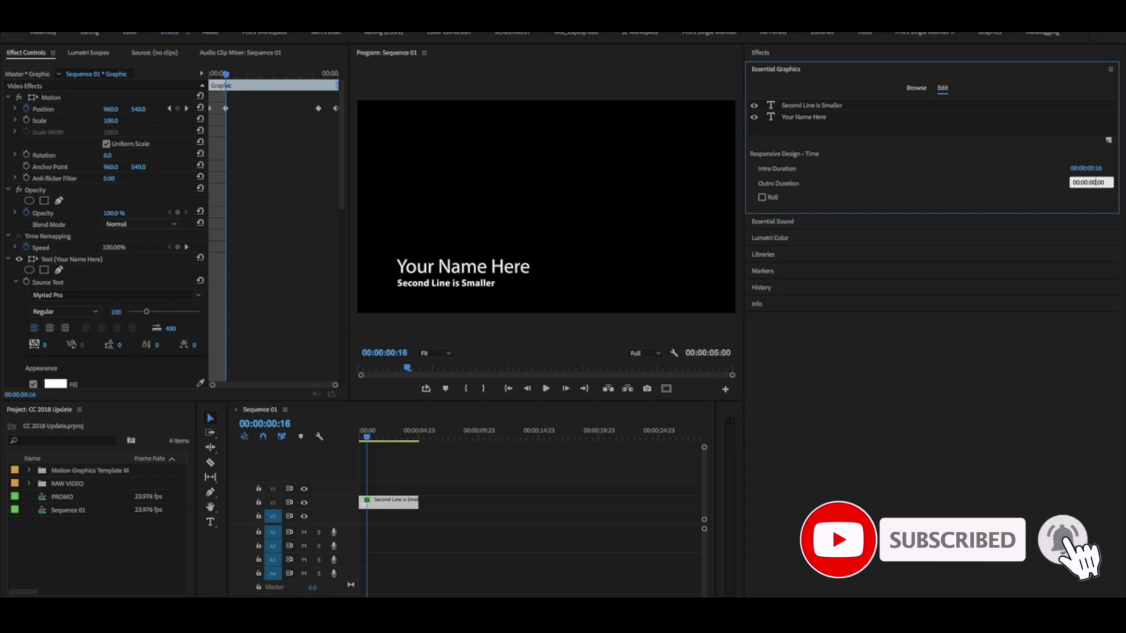
key("Return")
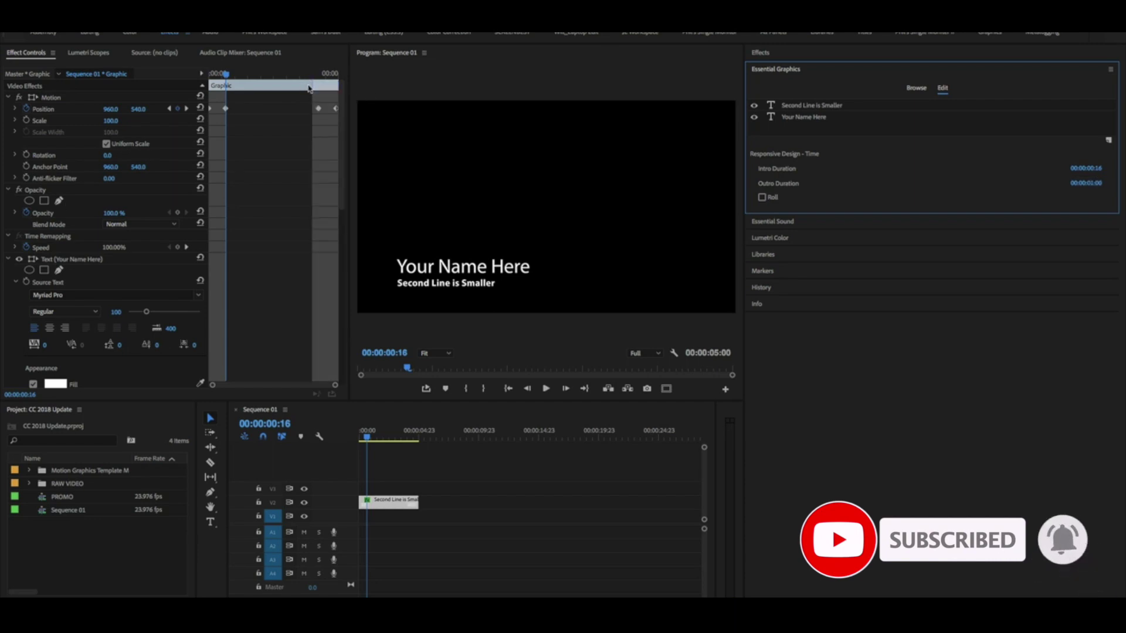
Adjust the outro and intro ranges directly on the graphic's keyframe timeline to 00:00:00:23 each
mouse_move(316, 85)
left_mouse_down()
mouse_move(284, 84)
mouse_move(313, 85)
left_mouse_up()
left_click_drag(226, 85, 235, 85)
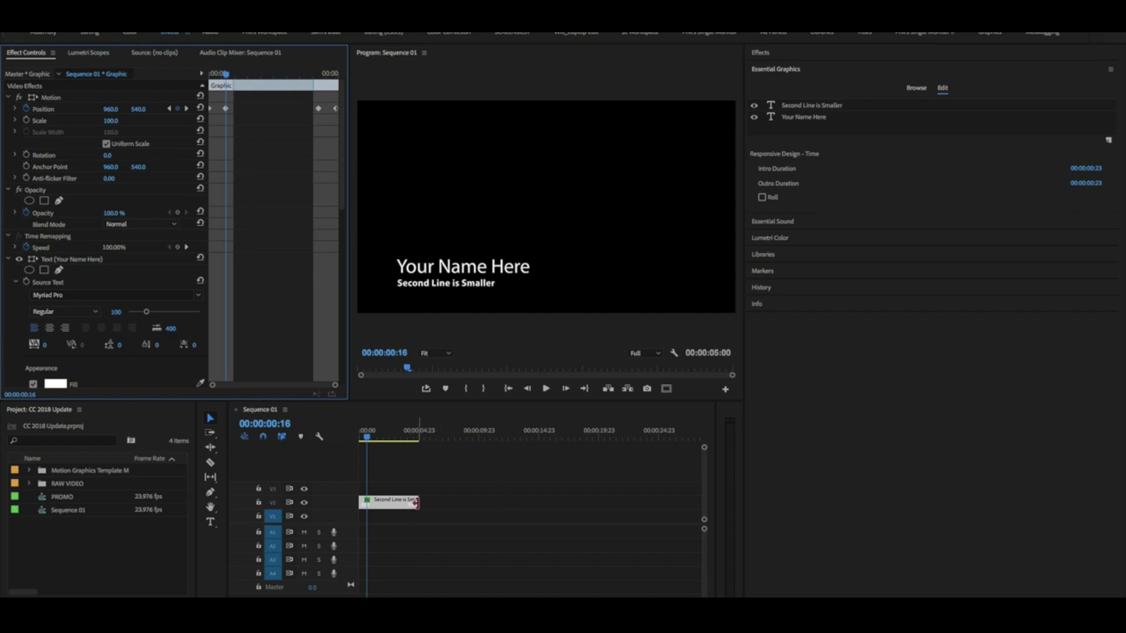
Extend the graphic clip to 00:00:13:01, save the project, and lengthen the clip to 00:00:21:20, playing its exit
left_click(423, 499)
left_click_drag(424, 500, 515, 500)
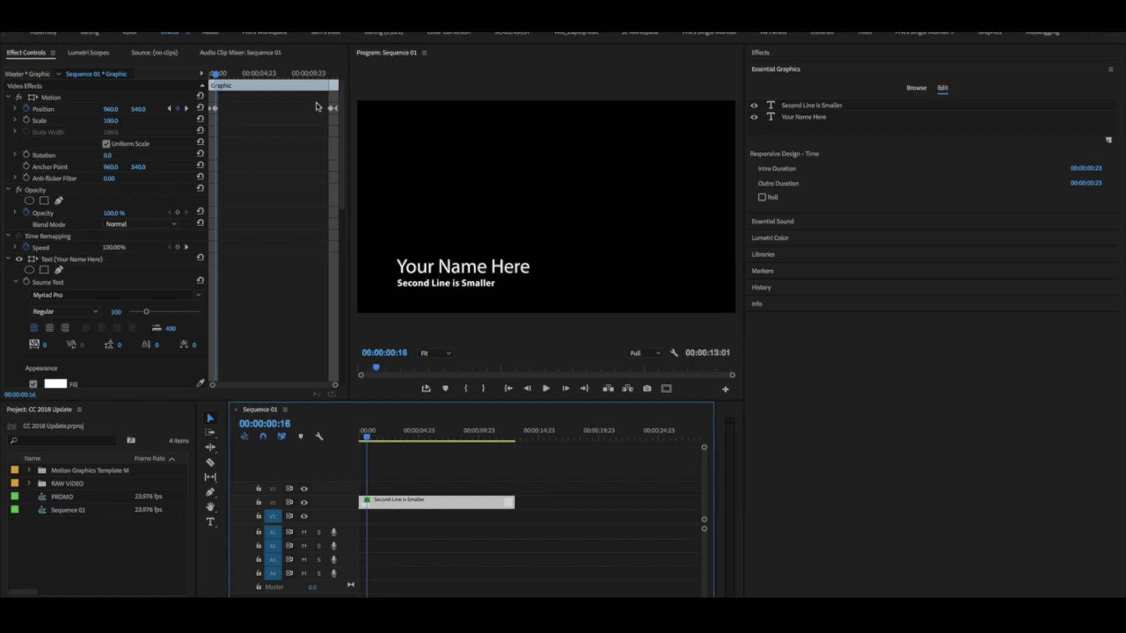
key("ctrl+s")
left_click_drag(513, 502, 619, 503)
left_click(608, 434)
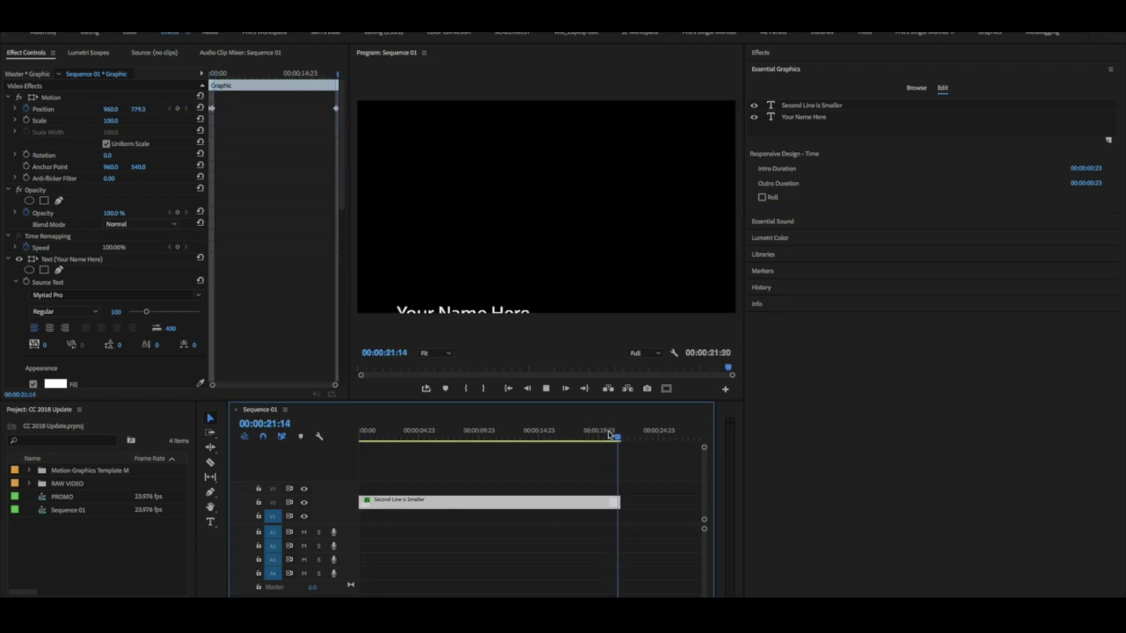
Shorten the graphic clip to 00:00:09:09, lengthen it to 00:00:10:06, and play it back to test the pinned keyframes
left_click(464, 435)
left_click_drag(618, 503, 469, 503)
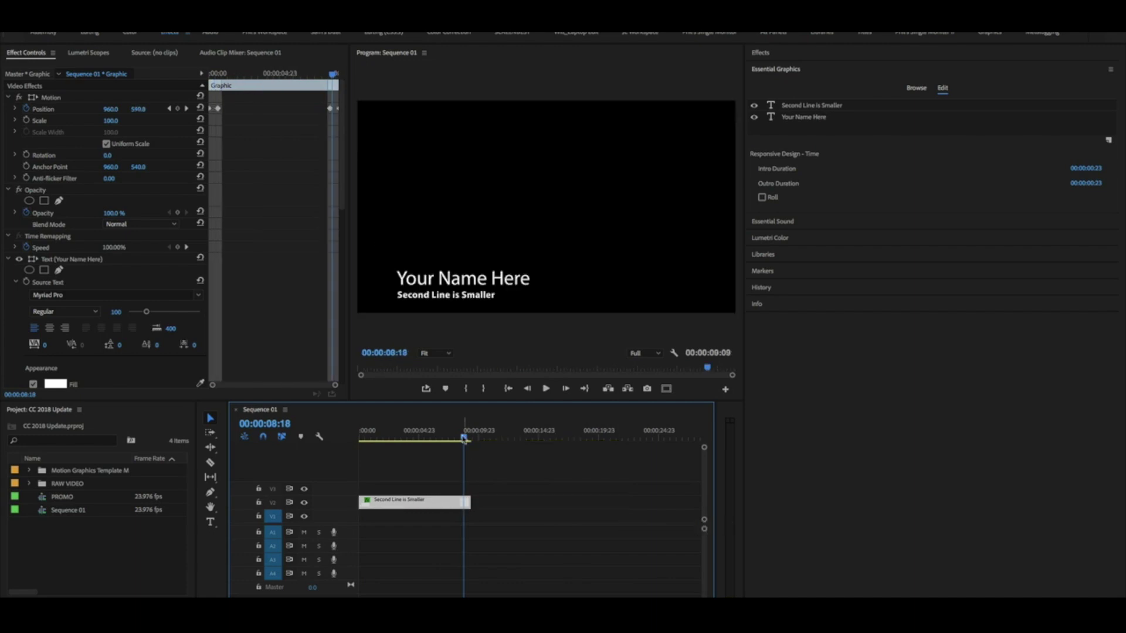
left_click(435, 426)
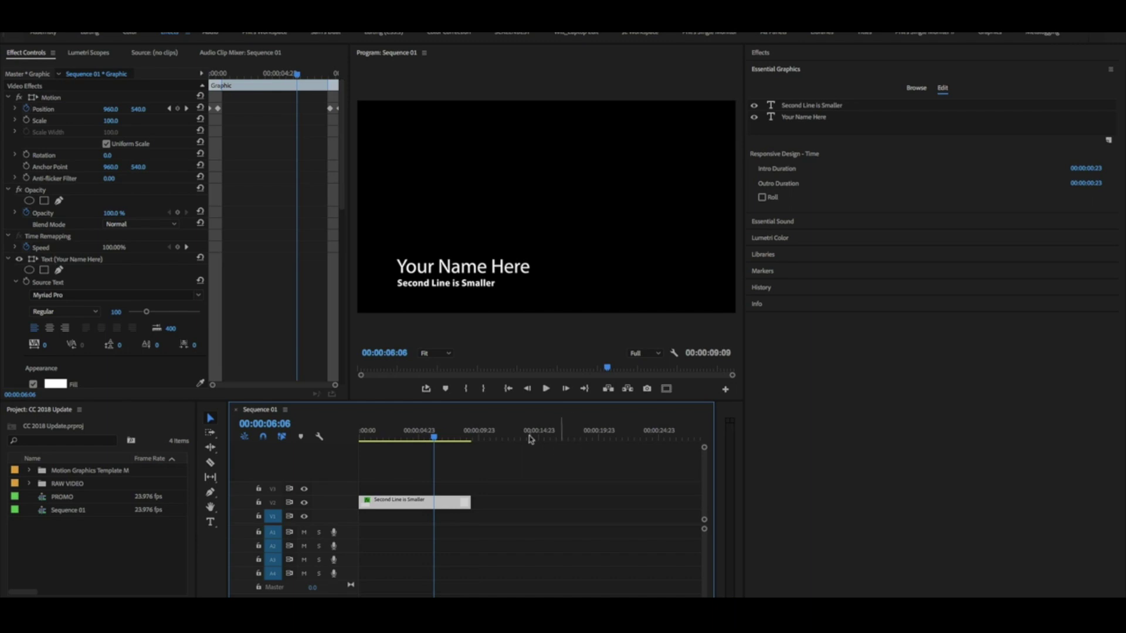
mouse_move(468, 500)
left_mouse_down()
mouse_move(431, 494)
mouse_move(481, 496)
left_mouse_up()
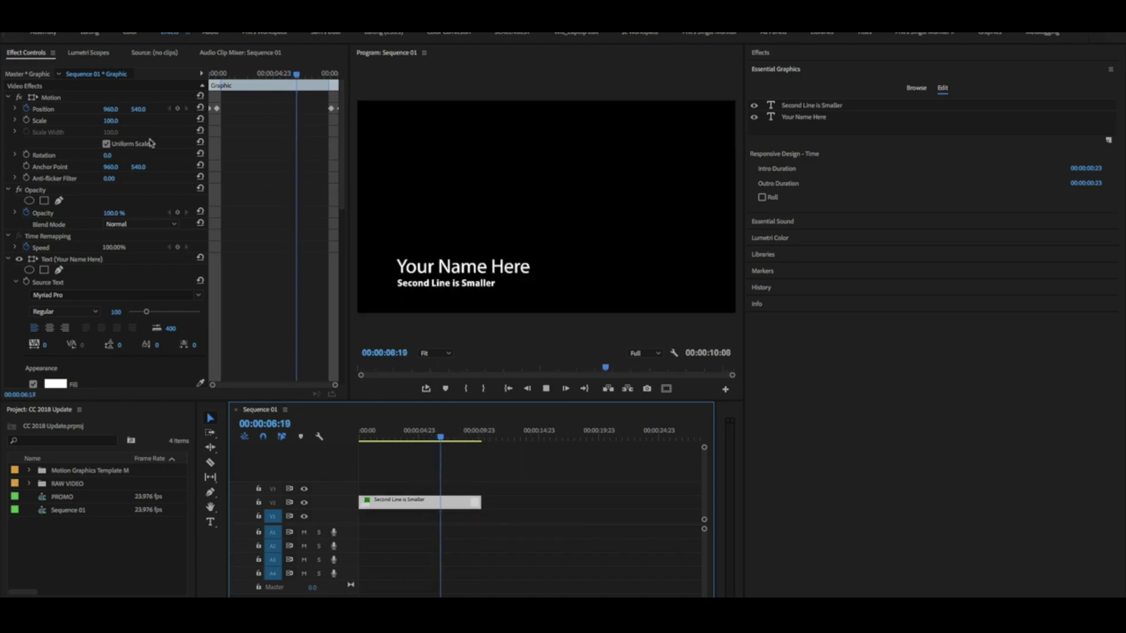
key("space")
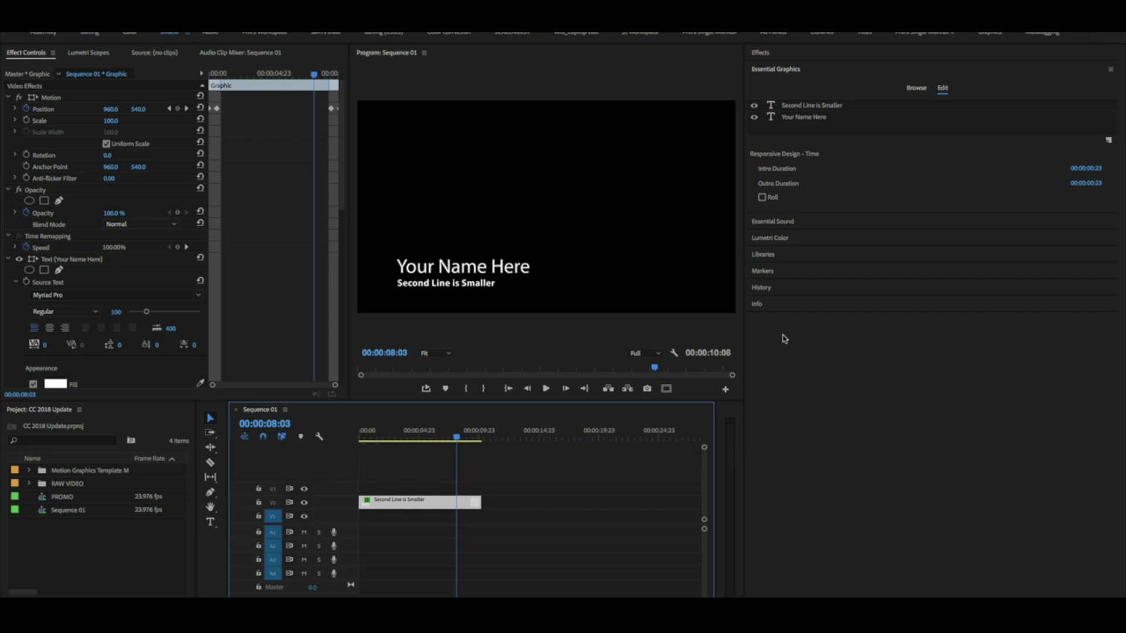
Delete the graphic clip from the Sequence 01 timeline
left_click(420, 500)
key("Delete")
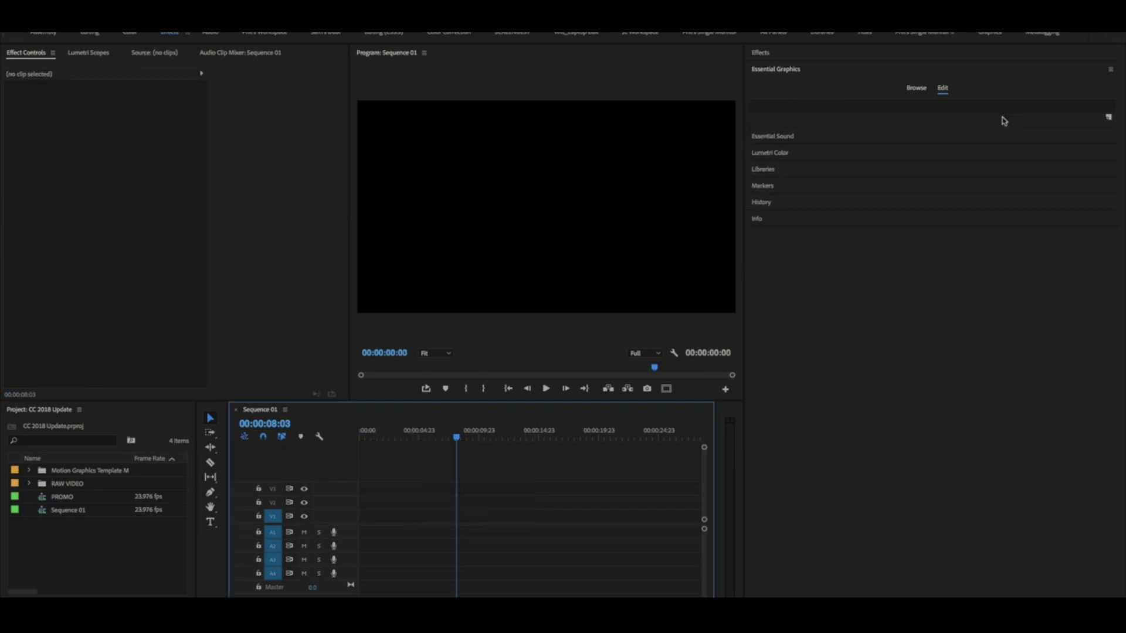
Add a new text layer to the empty sequence and move it to about 561, 473 in the frame
left_click(1109, 116)
left_click(1049, 124)
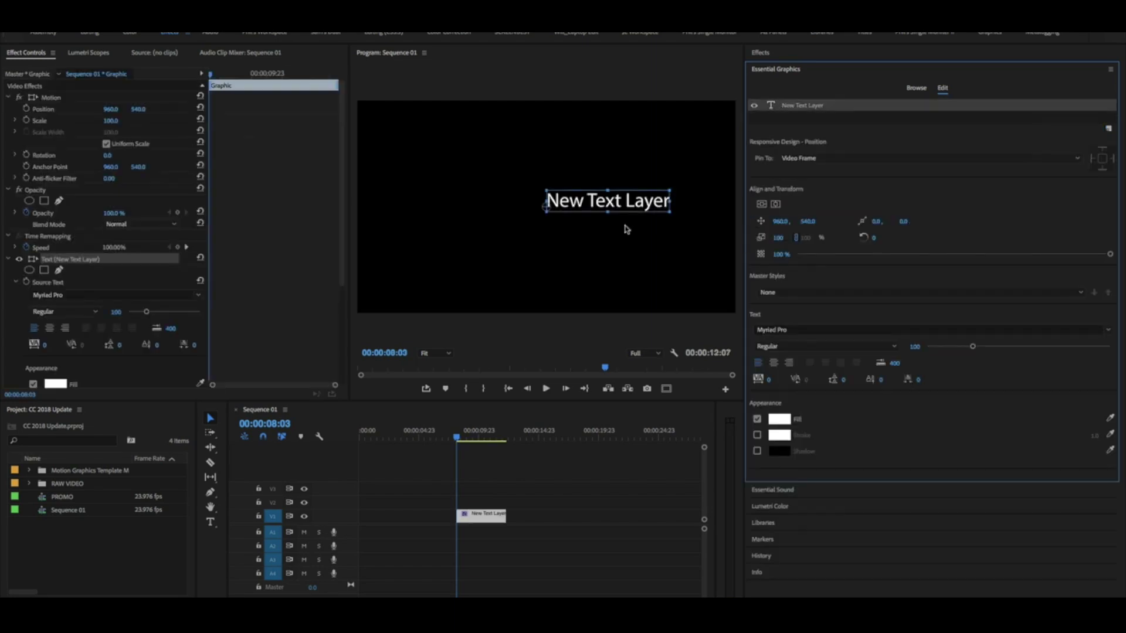
left_click_drag(577, 201, 499, 188)
Fill the text layer with a tall stack of repeated "New Text Layer" lines and move it to about 606, 263
double_click(537, 188)
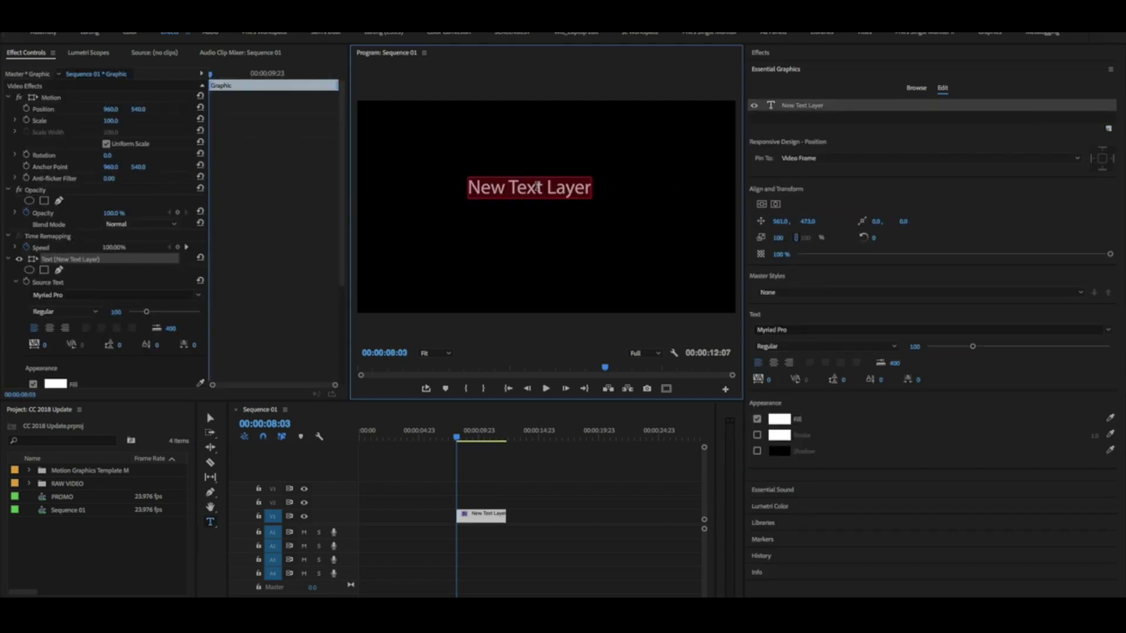
type("New Text Layer")
key("Return")
type("New Text Layer")
key("Return")
key("ctrl+v")
key("Return")
key("ctrl+v")
key("Return")
key("ctrl+v")
key("Return")
key("ctrl+v")
key("Return")
key("ctrl+v")
key("Return")
key("ctrl+v")
key("Escape")
left_click_drag(556, 227, 565, 185)
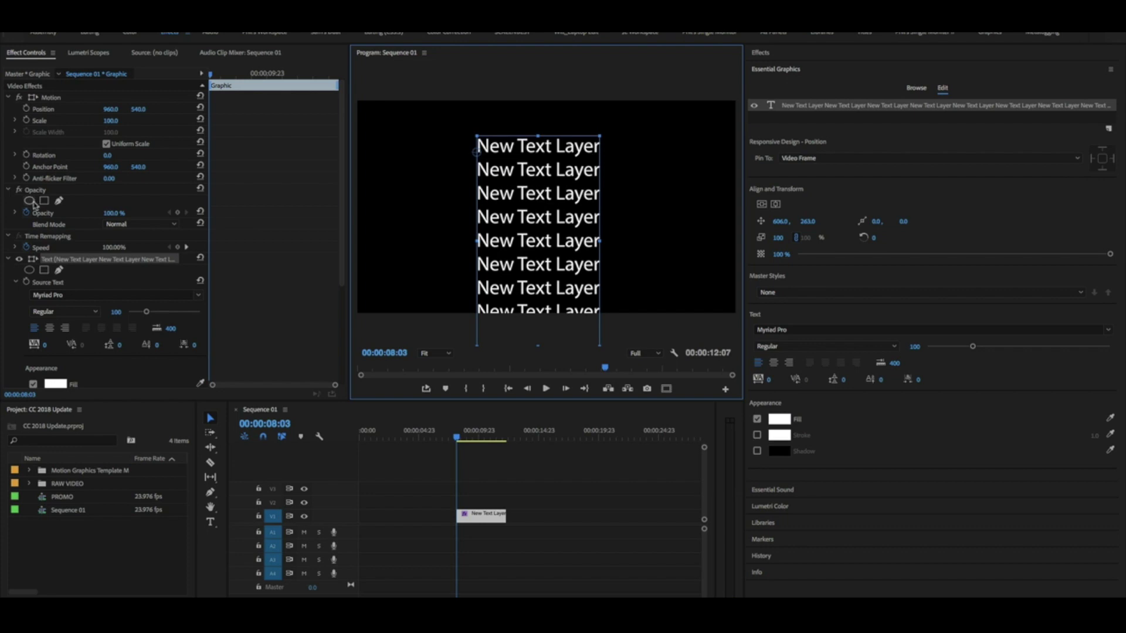
Enable the Roll option in the graphic's responsive time settings and play back the rolling text
left_click(43, 235)
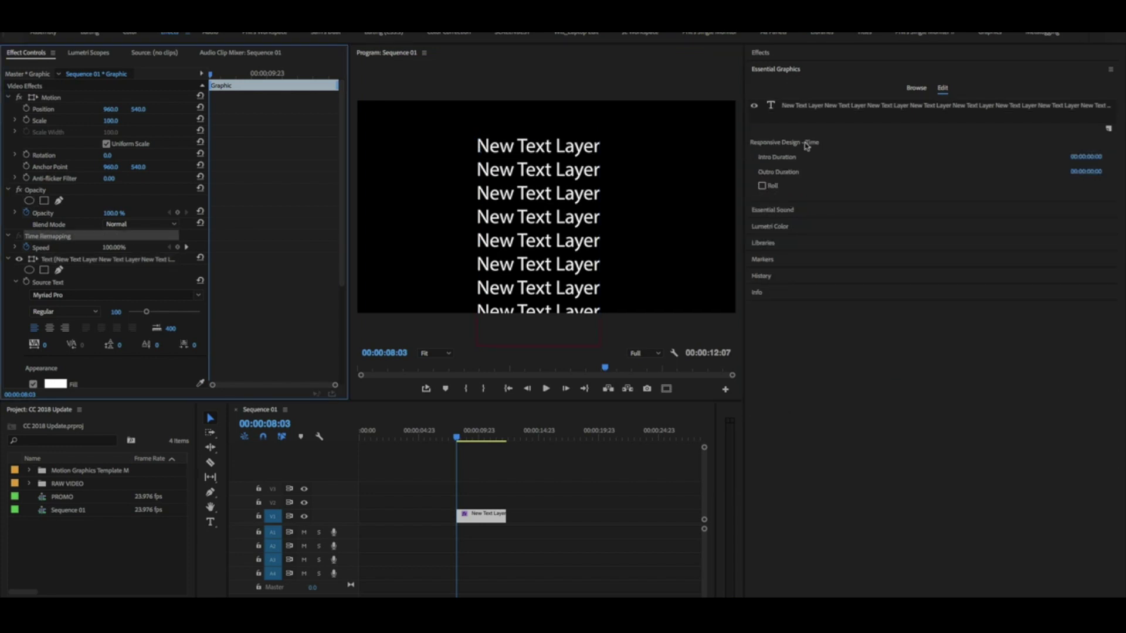
left_click(762, 187)
mouse_move(456, 440)
left_mouse_down()
mouse_move(491, 441)
mouse_move(448, 441)
left_mouse_up()
key("space")
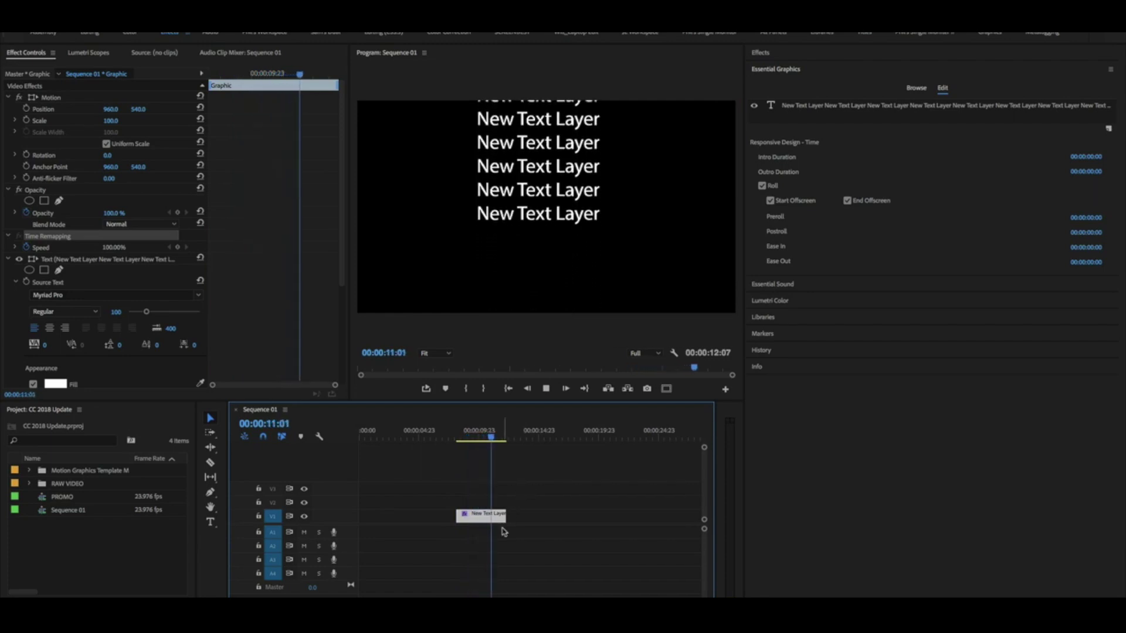
key("space")
Lengthen the rolling text clip to end at 00:00:20:17 and play it back to check the roll speed
left_click_drag(508, 518, 607, 519)
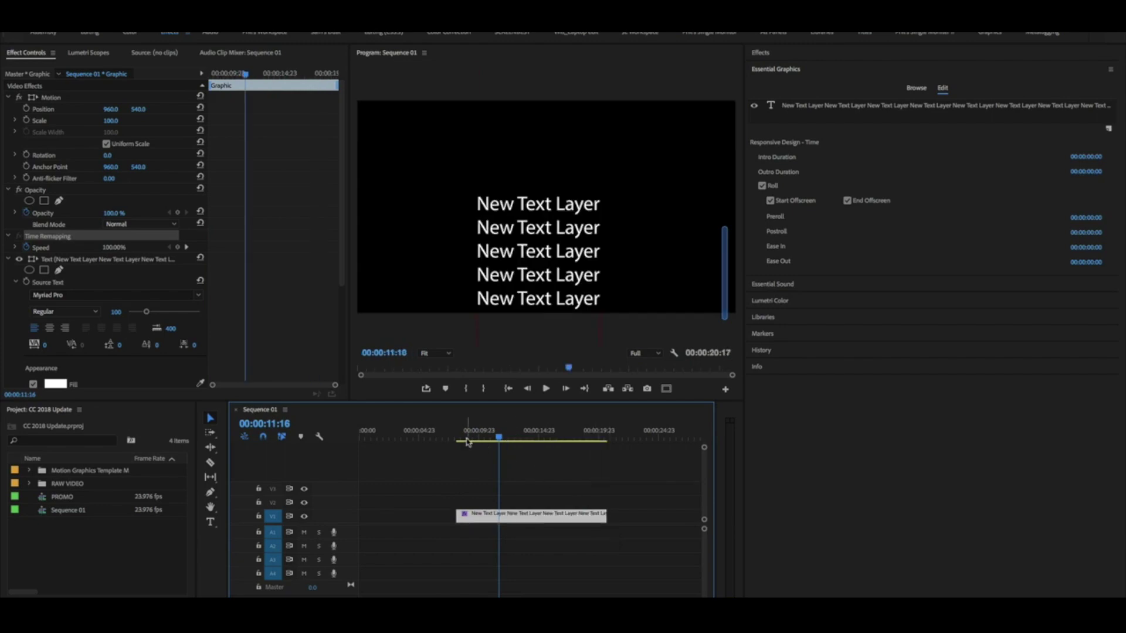
left_click(467, 442)
key("space")
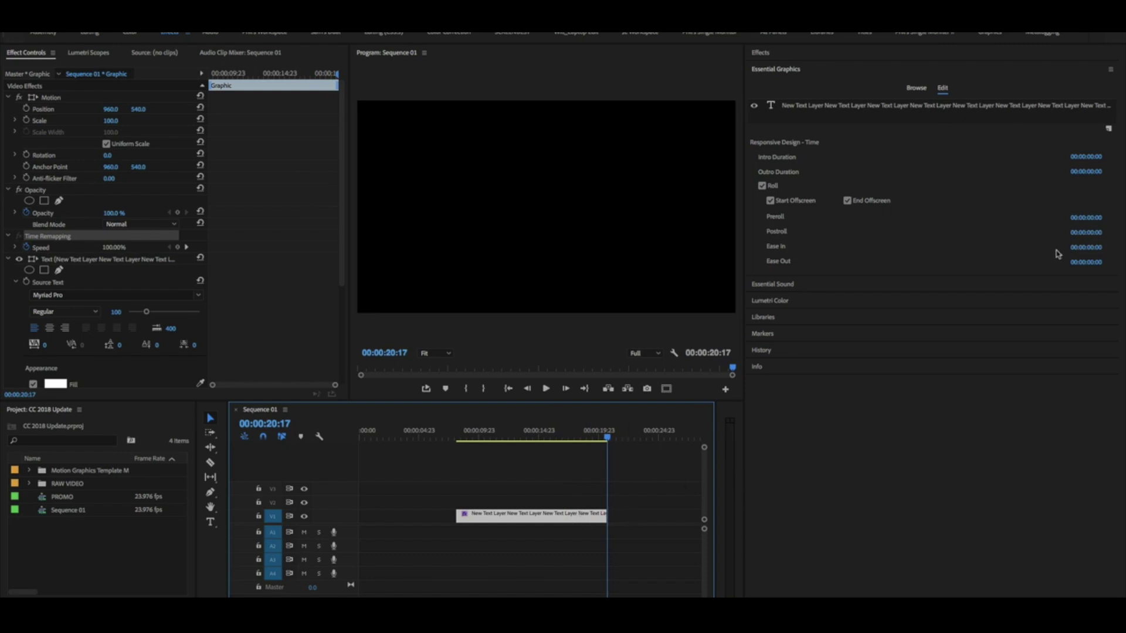
left_click_drag(458, 437, 522, 434)
Shorten the clip to end at 00:00:12:05 and set the roll's Ease In and Ease Out to 00:00:01:00 each
left_click_drag(601, 514, 504, 515)
left_click(1088, 246)
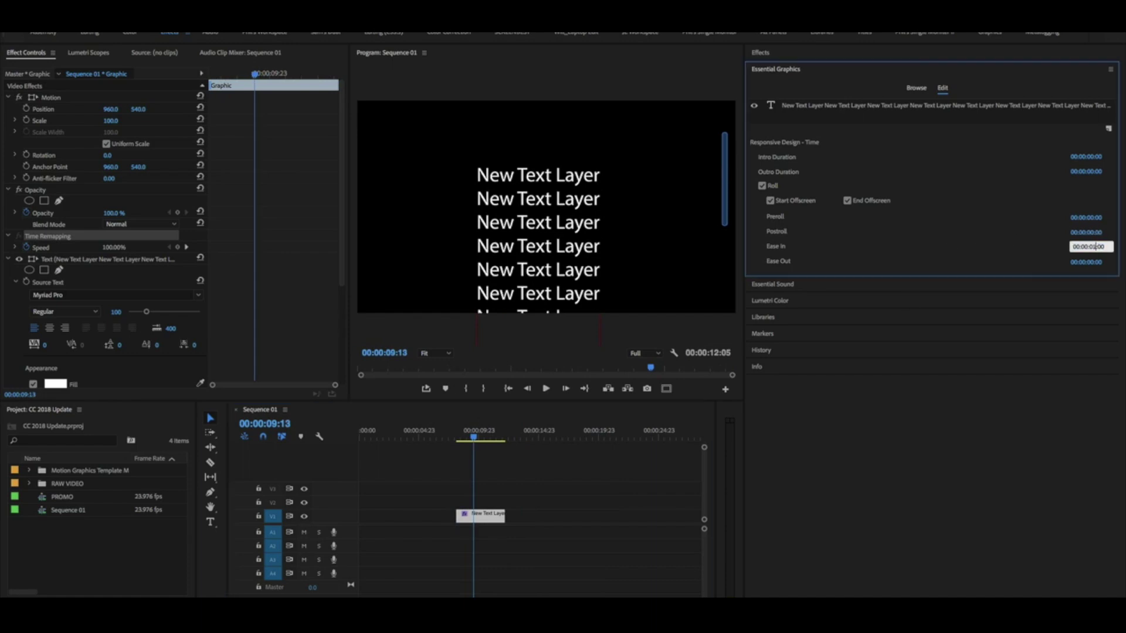
left_click(1089, 262)
left_click(1091, 262)
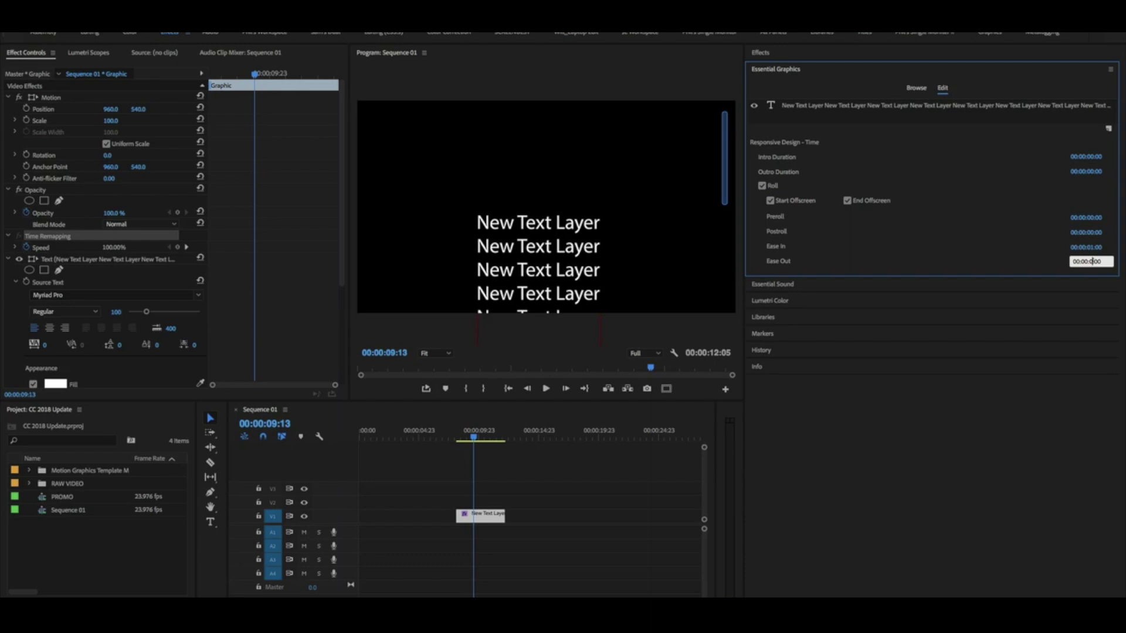
type("1")
key("Return")
Play the rolling text clip from its start twice to check the easing
left_click(455, 434)
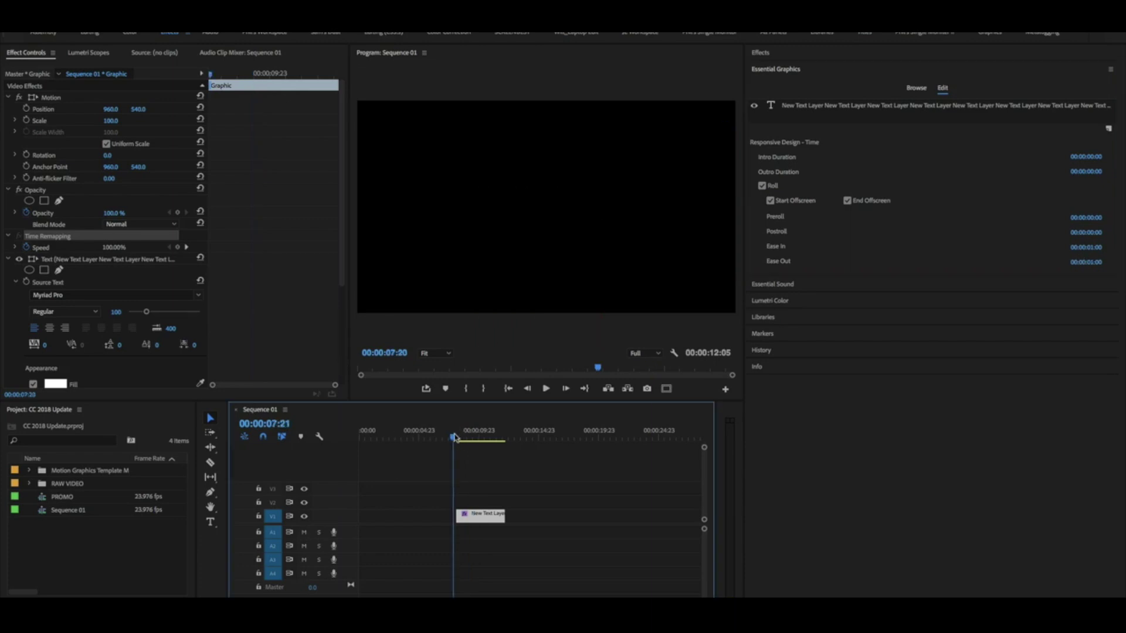
key("space")
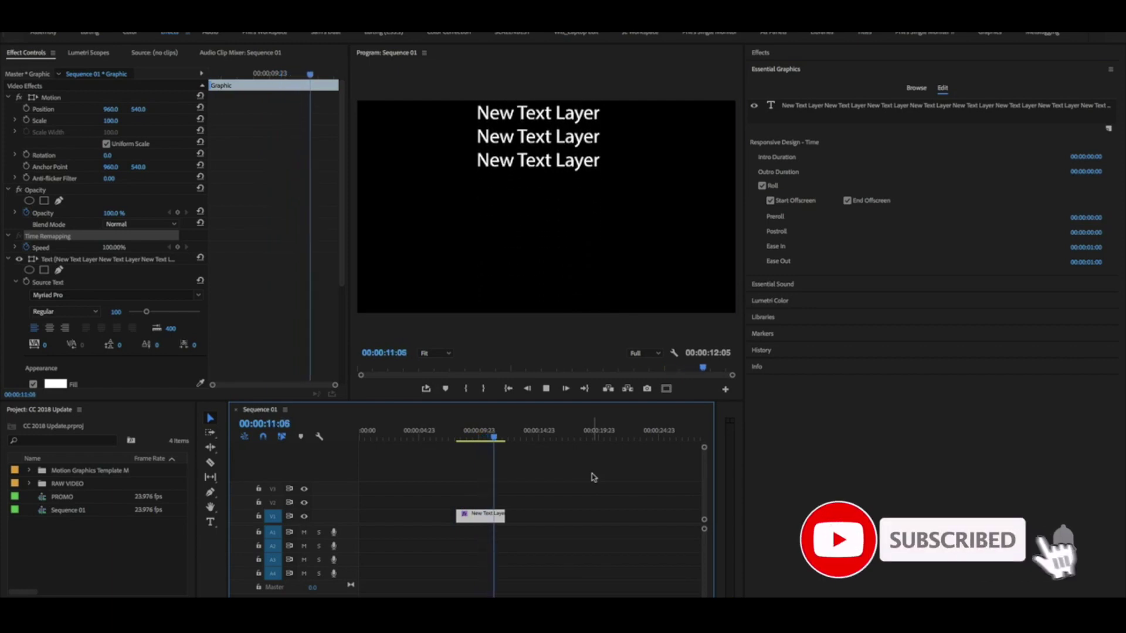
left_click(461, 437)
key("space")
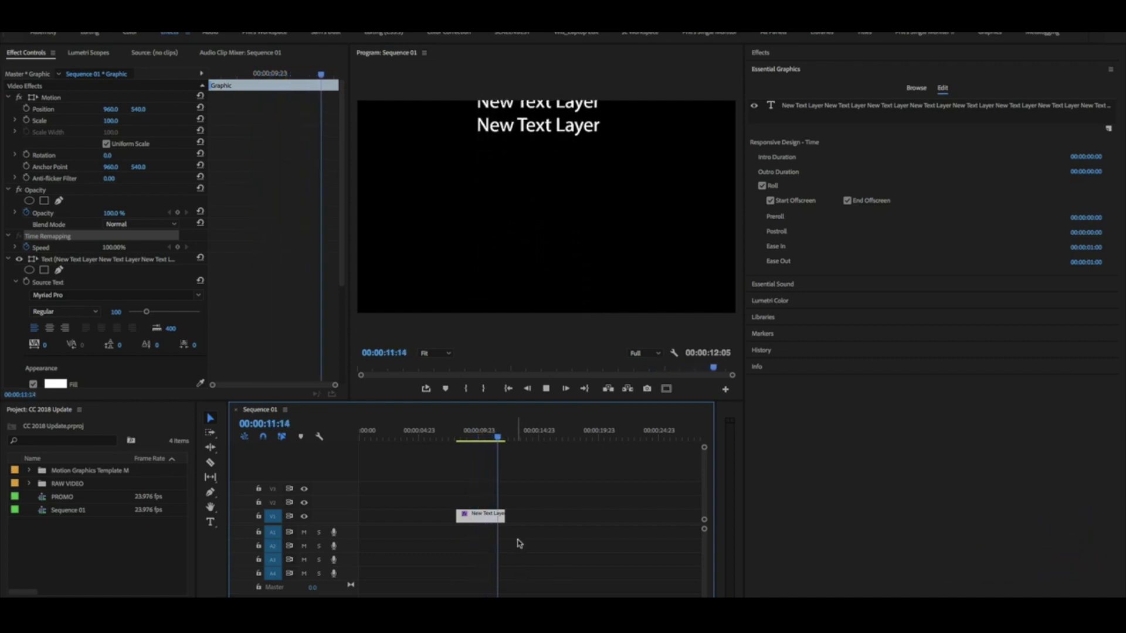
Set the roll's Ease In and Ease Out back to 00:00:00:00
left_click(1088, 247)
left_click(1092, 246)
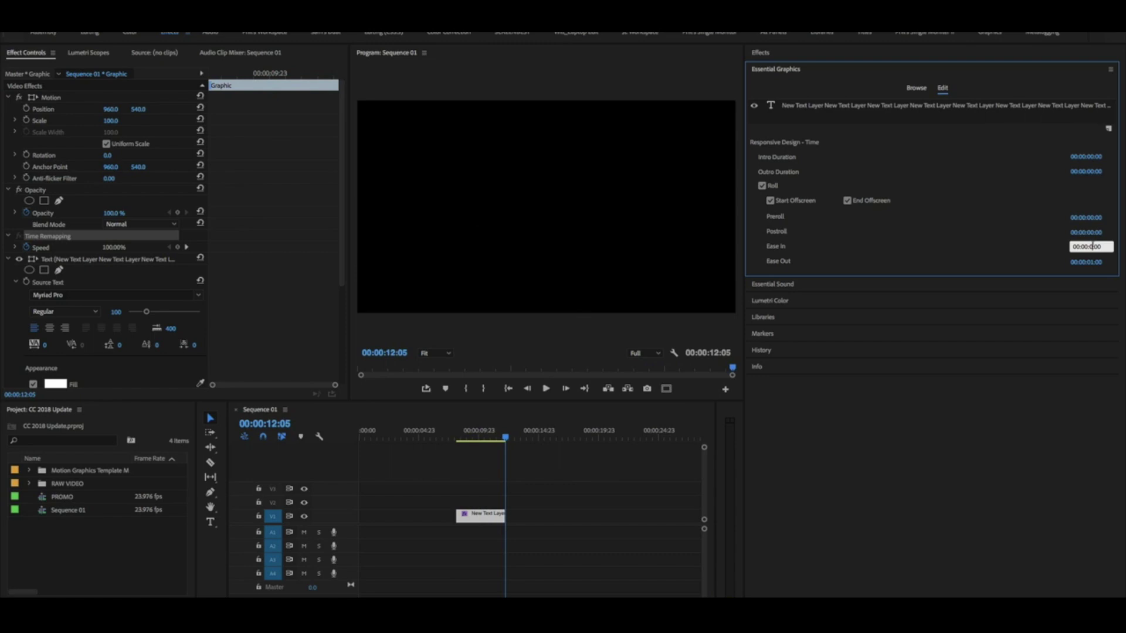
left_click(1092, 261)
left_click(1092, 262)
key("BackSpace")
type("0")
key("Return")
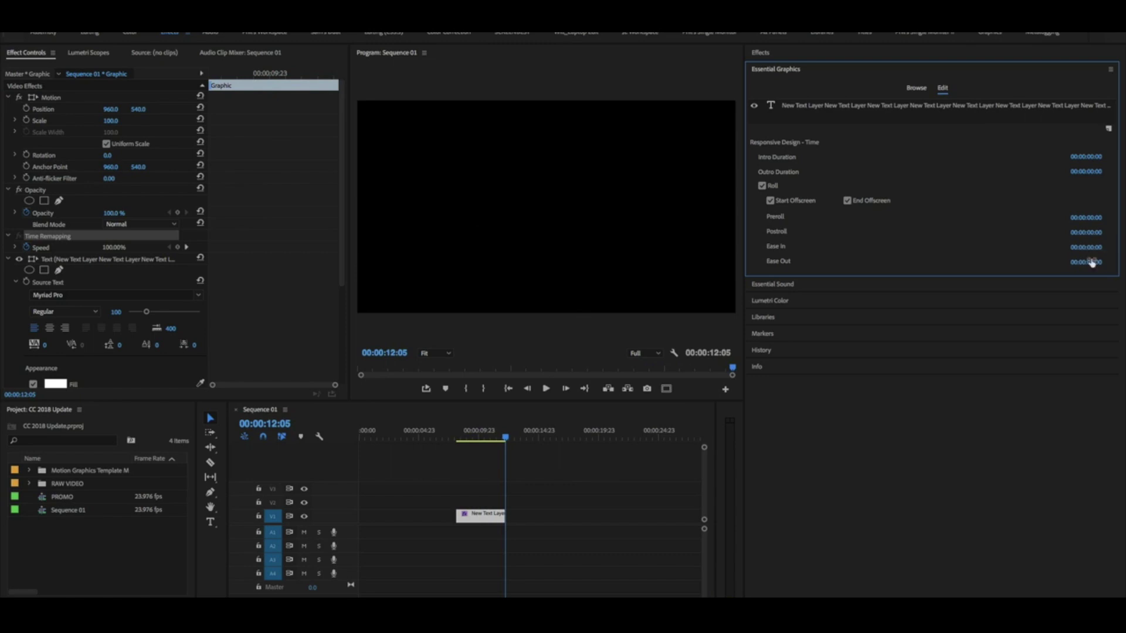
Lengthen the rolling text clip on the timeline to end at 00:00:15:20
left_click(469, 437)
left_click_drag(505, 514, 552, 506)
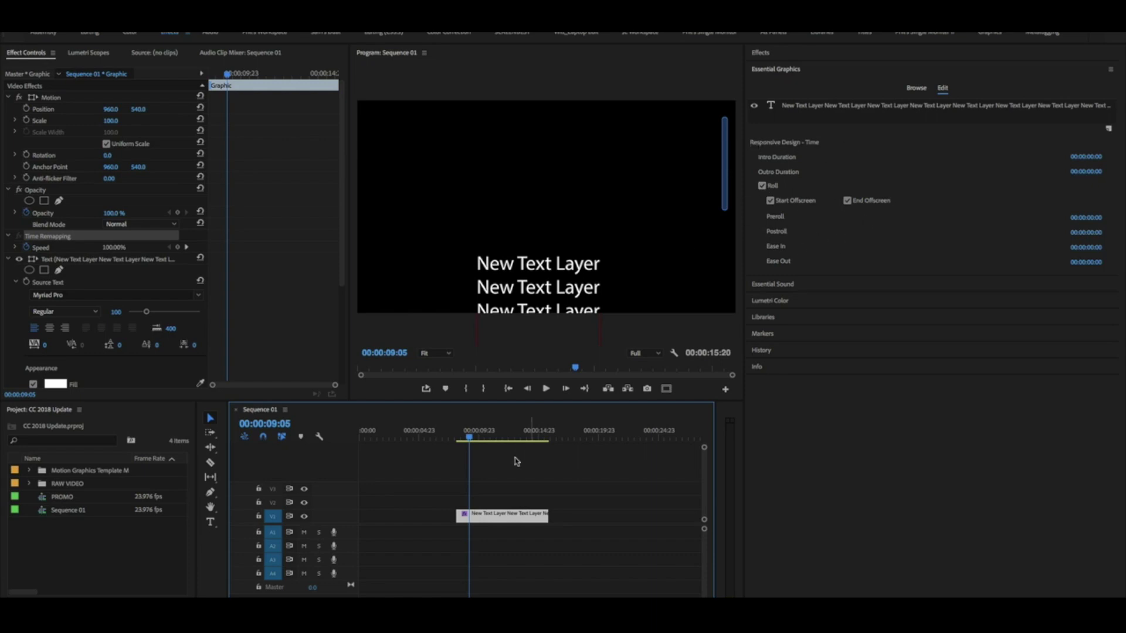
Select the rolling text layer to show its properties, and display the Essential Graphics template library
left_click(945, 105)
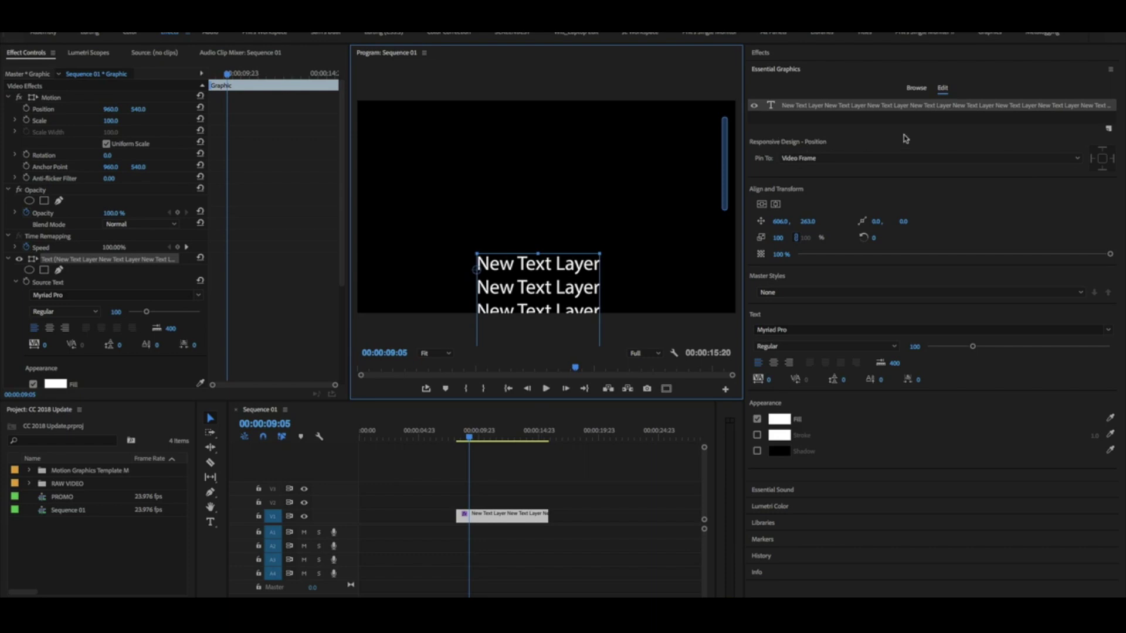
left_click(916, 89)
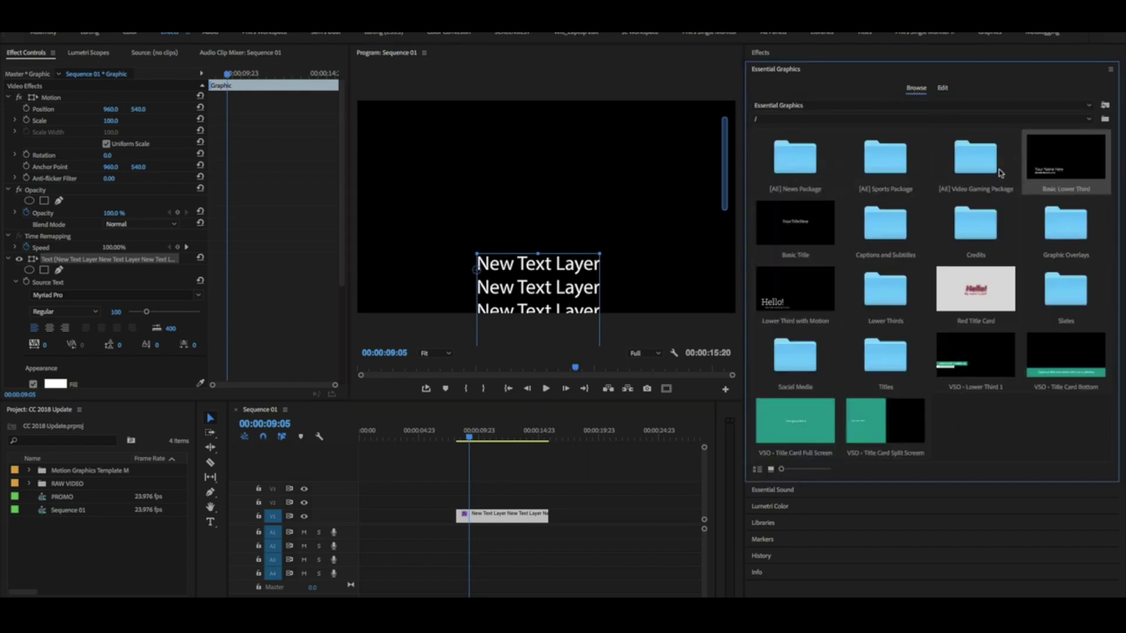